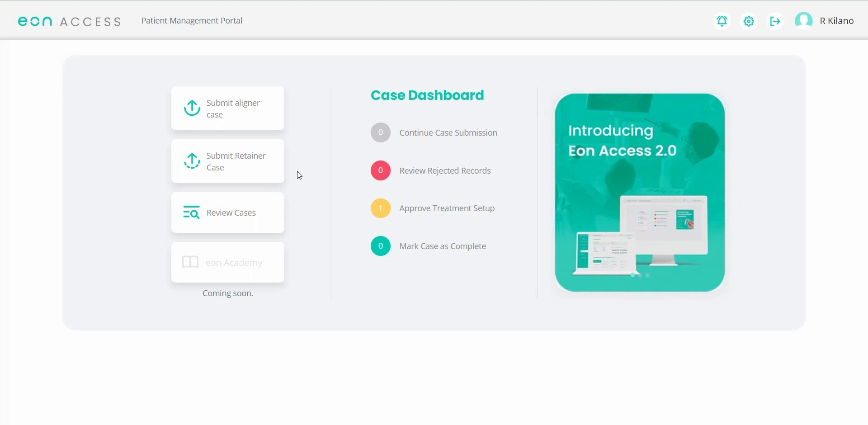
Start an aligner case submission and enter the patient's first and last name
click(265, 118)
click(271, 127)
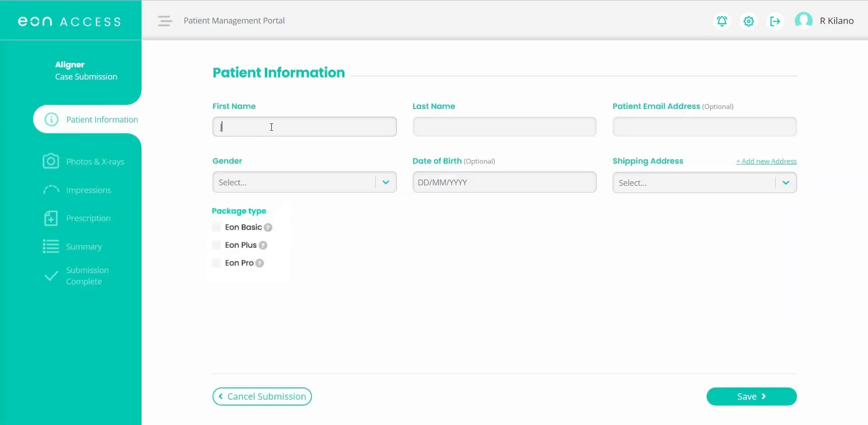
text(Jane)
click(447, 132)
text(Doe)
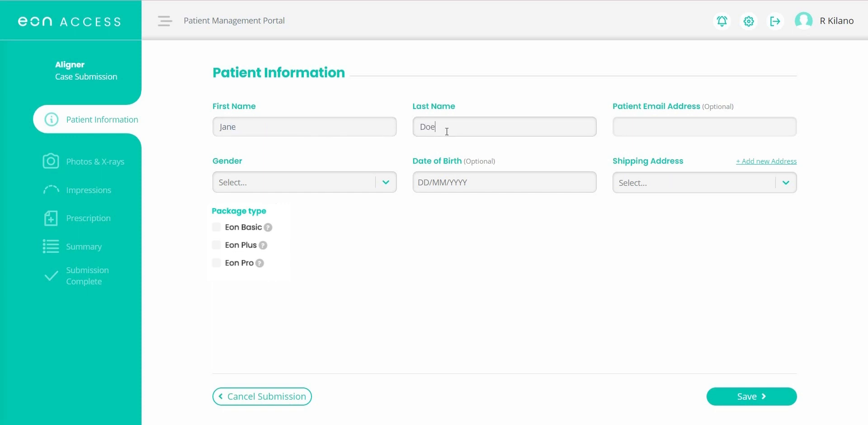
Set the patient's gender to Female and choose the date of birth
click(382, 183)
click(280, 228)
click(451, 182)
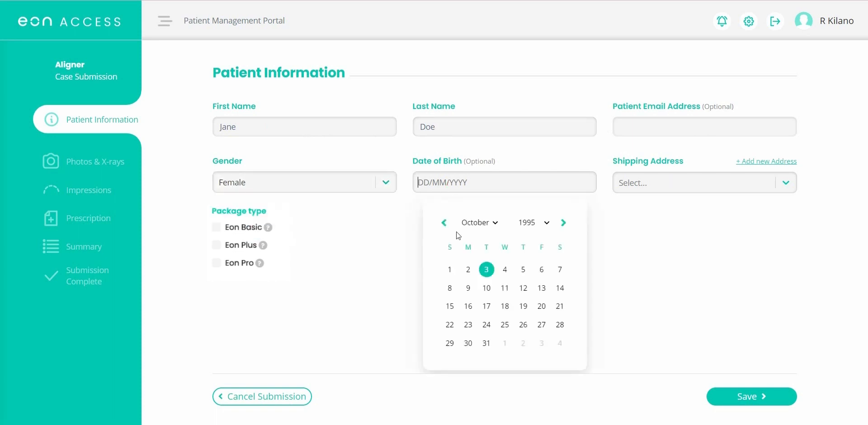
click(487, 270)
Choose the saved shipping address in France, select the Eon Pro package and save the patient information
click(656, 182)
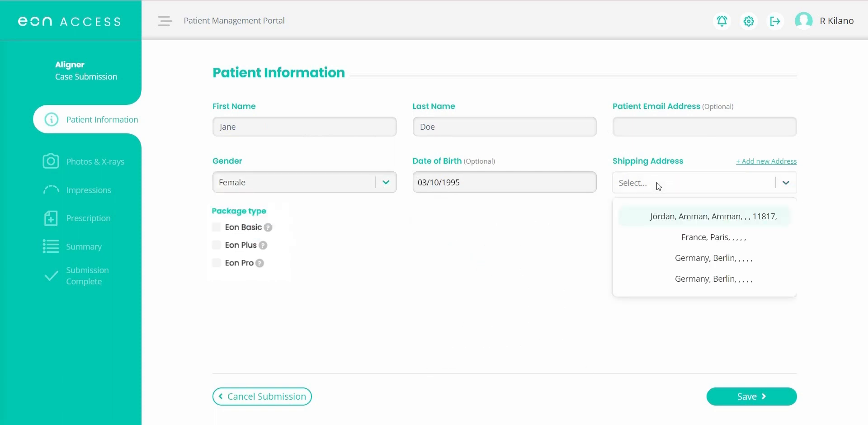
click(686, 237)
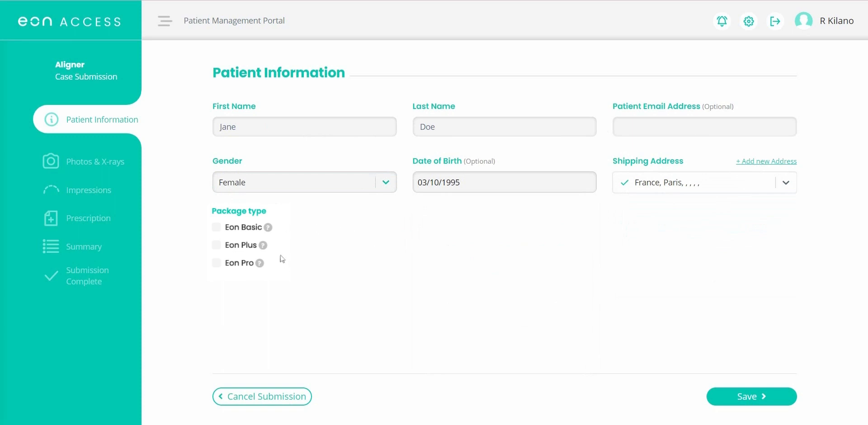
mouse_move(268, 227)
click(217, 263)
click(760, 402)
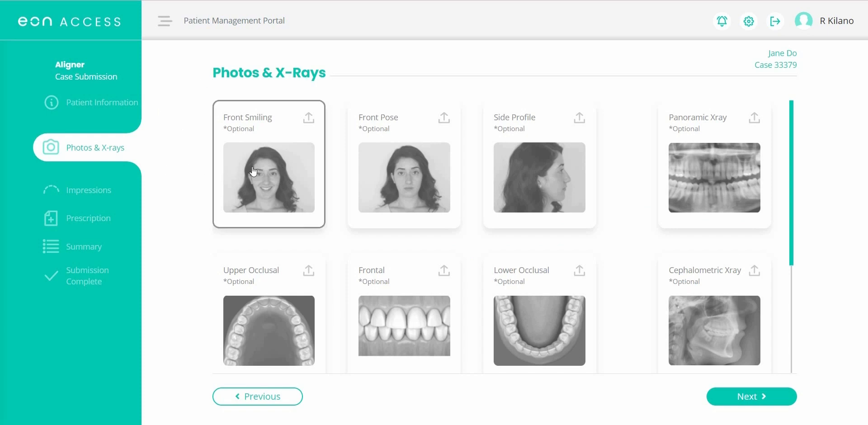
Upload IMG-3622 as Front Smiling, IMG-3621 as Front Pose and IMG-3624 as Side Profile from the access images folder
click(316, 424)
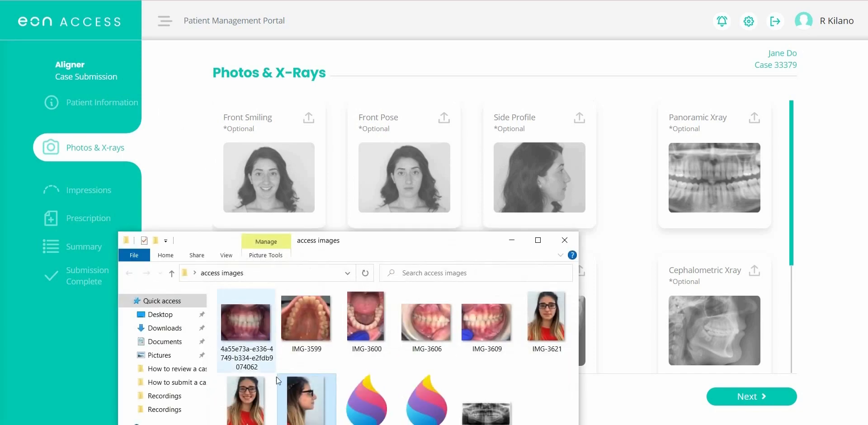
drag(304, 400, 277, 179)
click(308, 423)
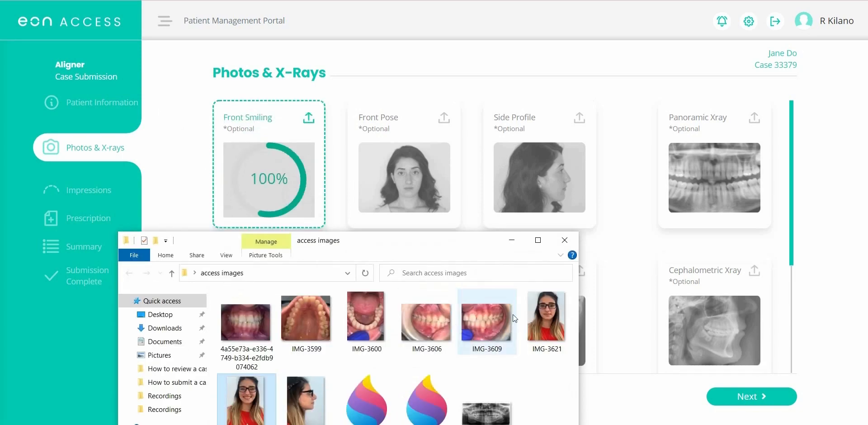
drag(546, 319, 413, 177)
click(312, 424)
drag(306, 400, 527, 192)
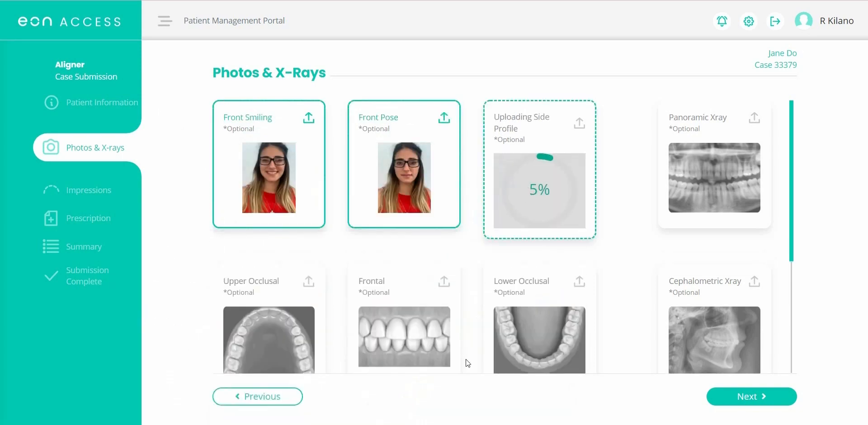
Upload IMG-3599 as Upper Occlusal, the front teeth photo 4a55e73a-e336-4749-b334-e2fdb9074062 as Frontal and IMG-3600 as Lower Occlusal
scroll(618, 279, down, 4)
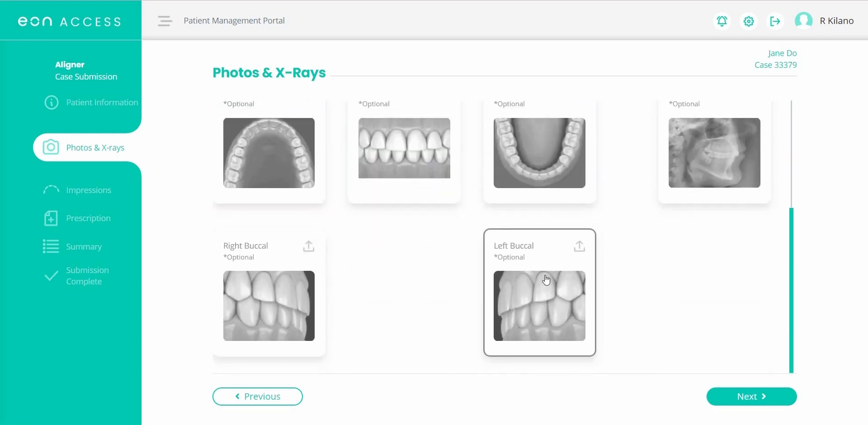
click(312, 424)
scroll(367, 291, up, 4)
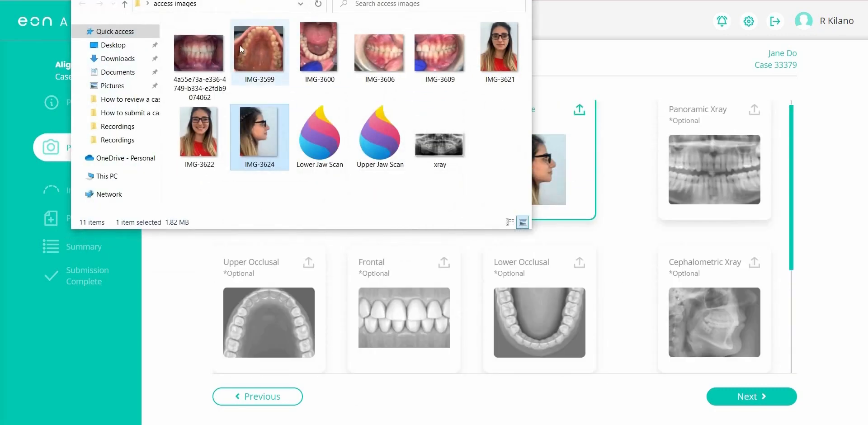
drag(259, 50, 269, 312)
click(294, 423)
drag(199, 55, 404, 321)
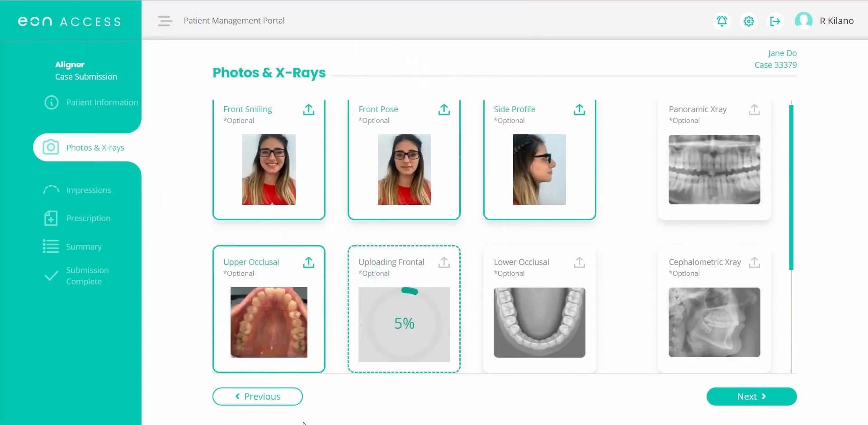
click(304, 422)
drag(319, 50, 555, 335)
Upload IMG-3606 as the Right Buccal photo and IMG-3609 as the Left Buccal photo
scroll(346, 362, down, 4)
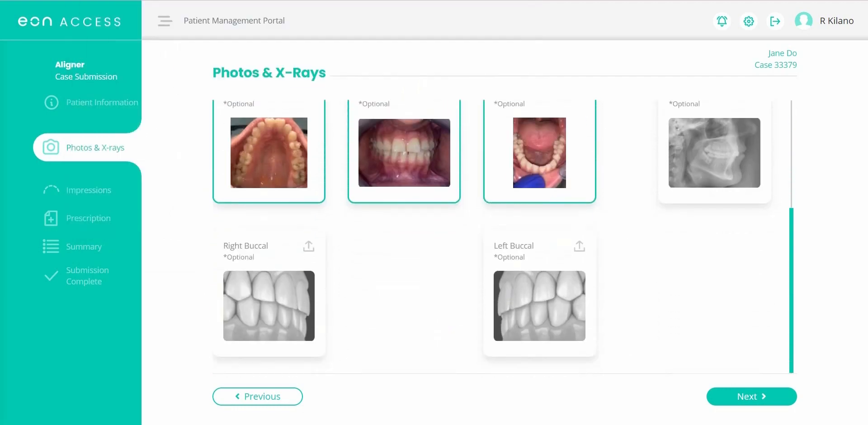
click(304, 423)
drag(380, 49, 269, 312)
click(303, 423)
drag(436, 49, 533, 305)
Upload the xray file as the Panoramic Xray and continue to the Impressions page
scroll(633, 314, up, 5)
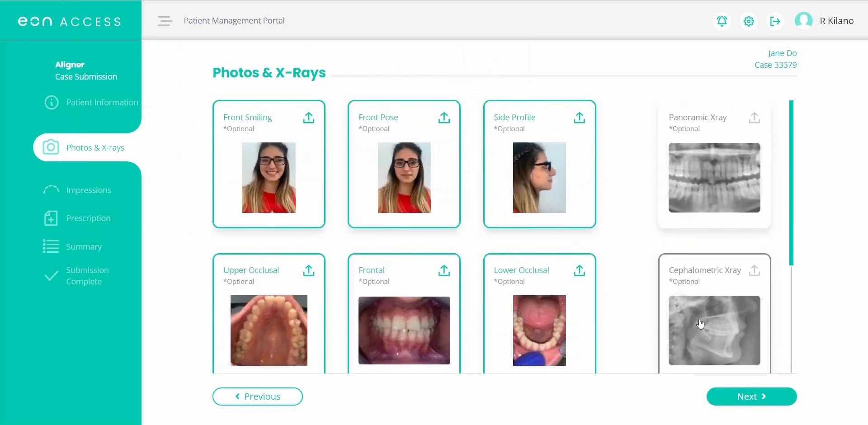
click(303, 423)
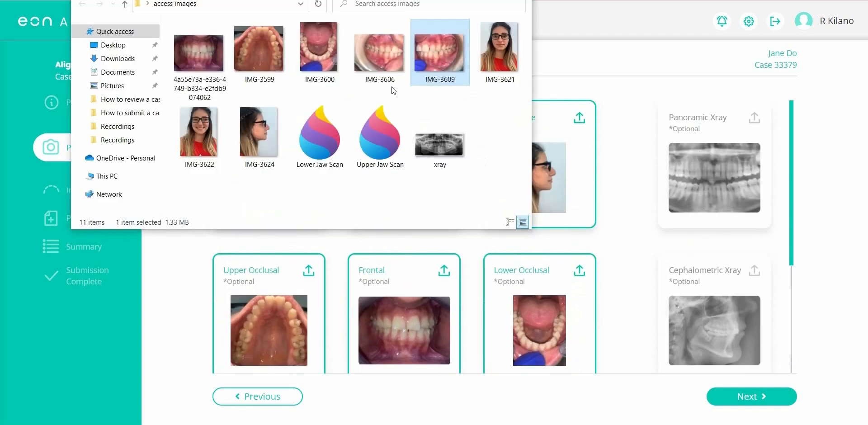
drag(440, 144, 718, 187)
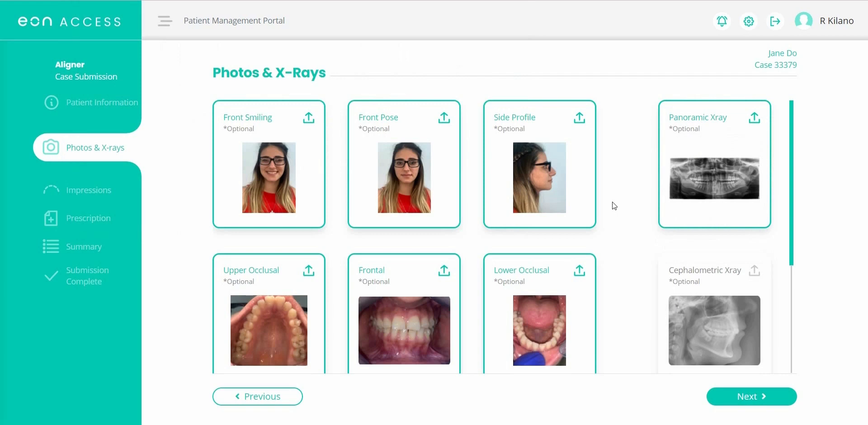
click(750, 396)
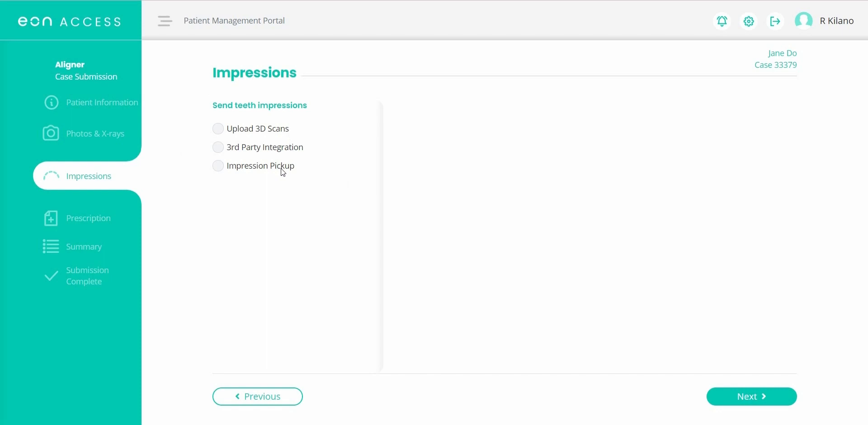
Choose Upload 3D Scans, add Upper Jaw Scan and Lower Jaw Scan for their arches, and continue to the Prescription page
click(217, 129)
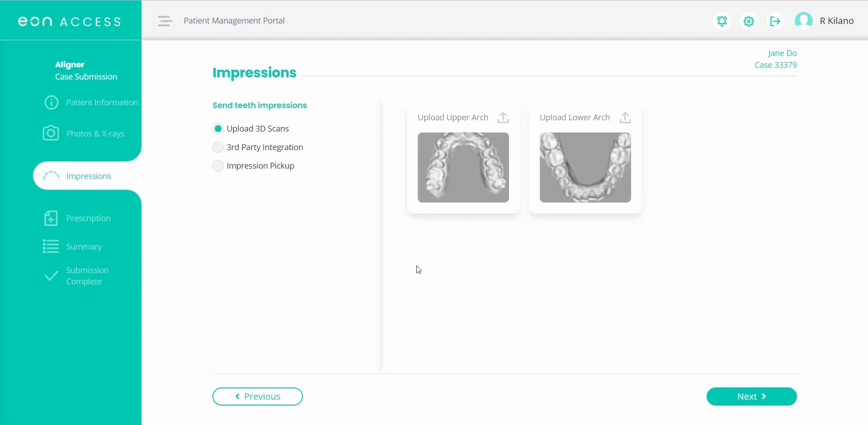
click(465, 195)
click(201, 92)
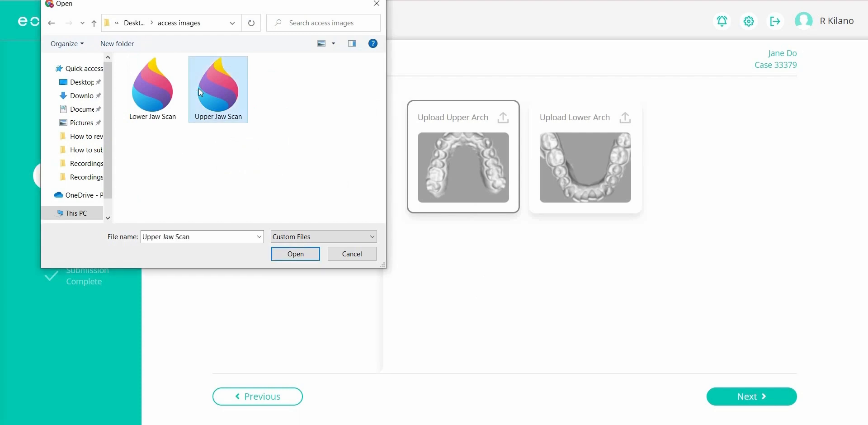
drag(200, 91, 444, 170)
click(154, 96)
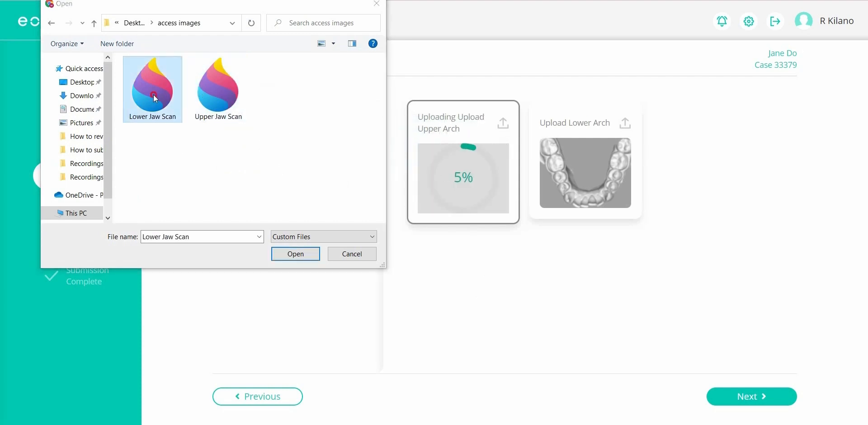
drag(153, 97, 562, 174)
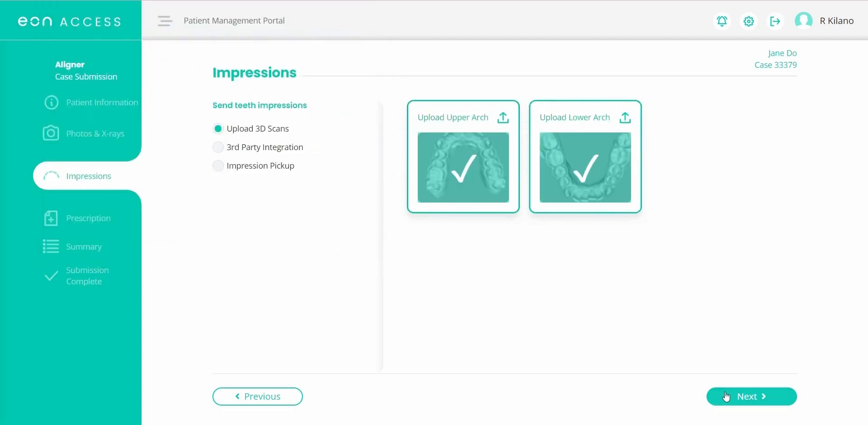
click(730, 396)
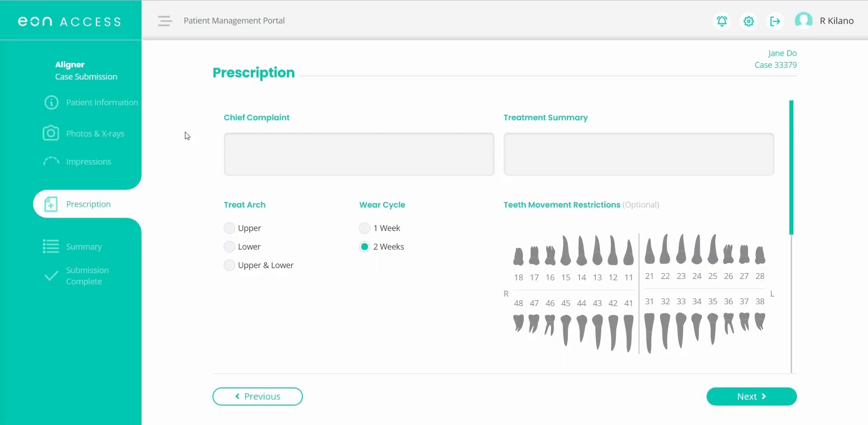
Enter the chief complaint "Spacing between the teeth" and the treatment summary "Close all spaces and maintain a Class I relation"
click(258, 152)
text(Spac)
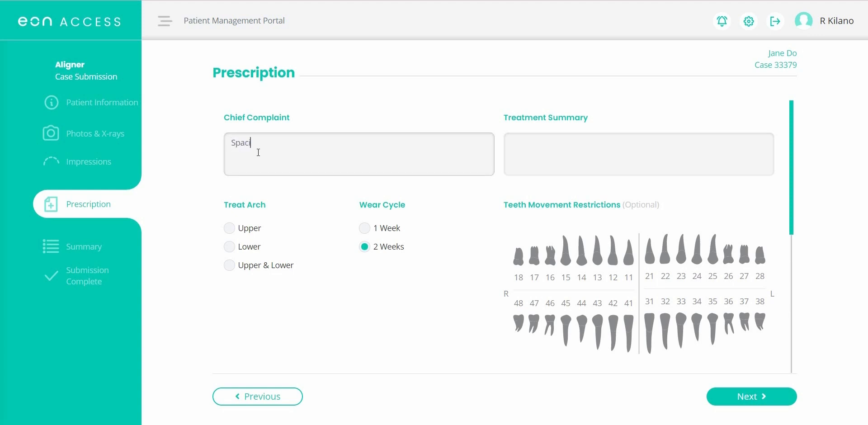
text(ing between the teeth)
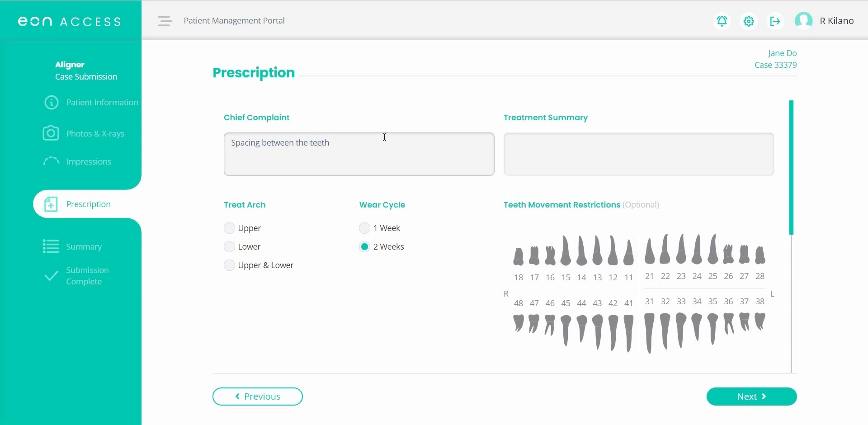
click(547, 149)
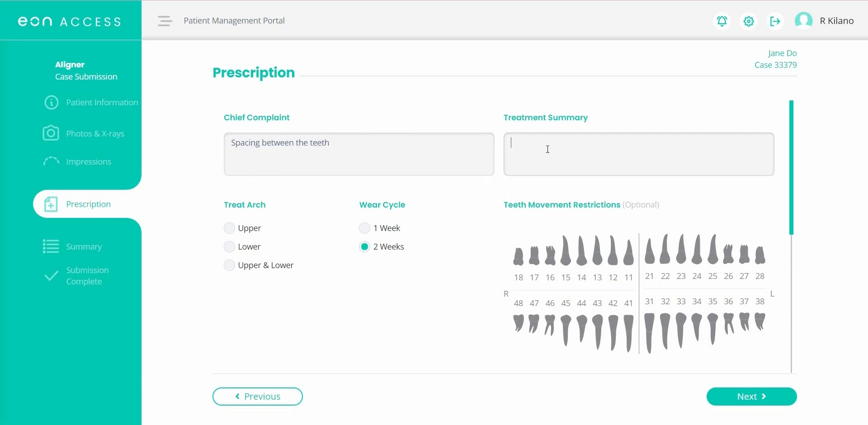
text(Close all spaces and maintain a Class I relation)
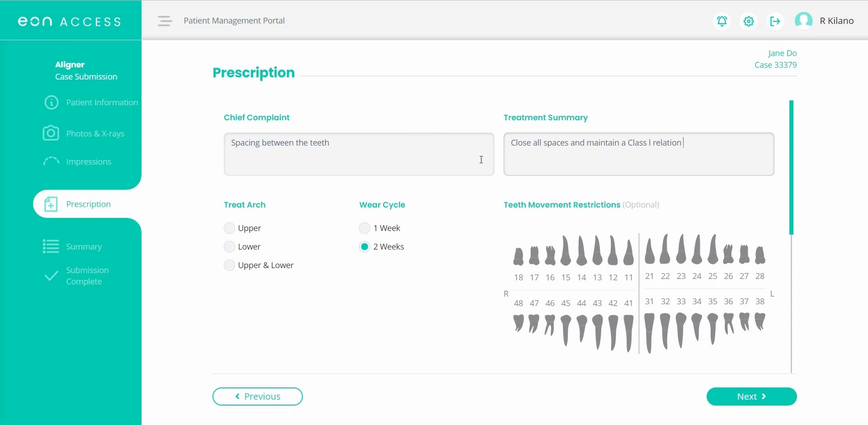
click(310, 221)
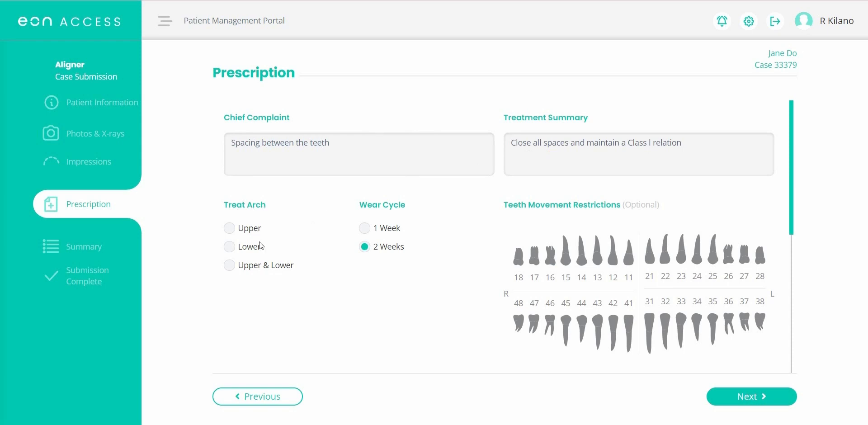
Set the treated arch to Upper & Lower with a 2 Weeks wear cycle, and restrict movement of tooth 16
click(230, 266)
click(363, 230)
click(365, 248)
scroll(496, 222, down, 1)
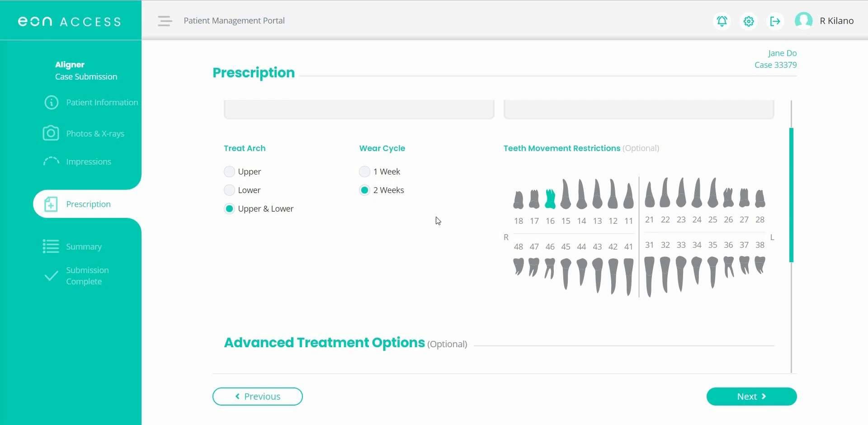
Add a Spacing malocclusion treated with Close all spaces by retraction of anteriors, and save it
scroll(437, 220, down, 3)
scroll(437, 219, down, 3)
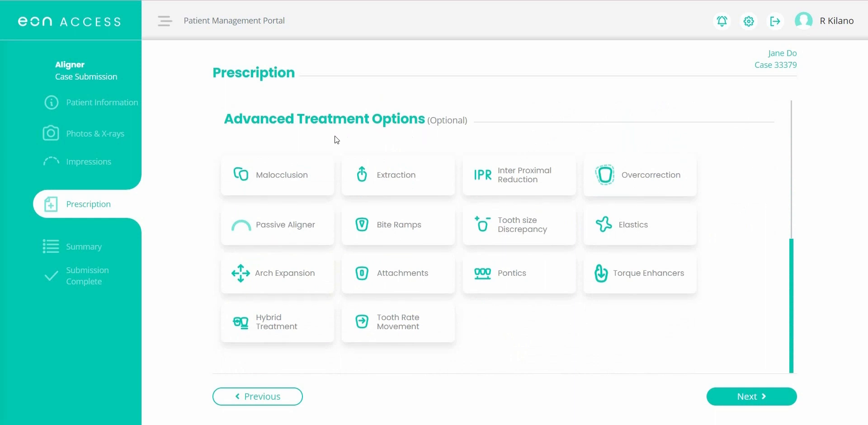
click(304, 177)
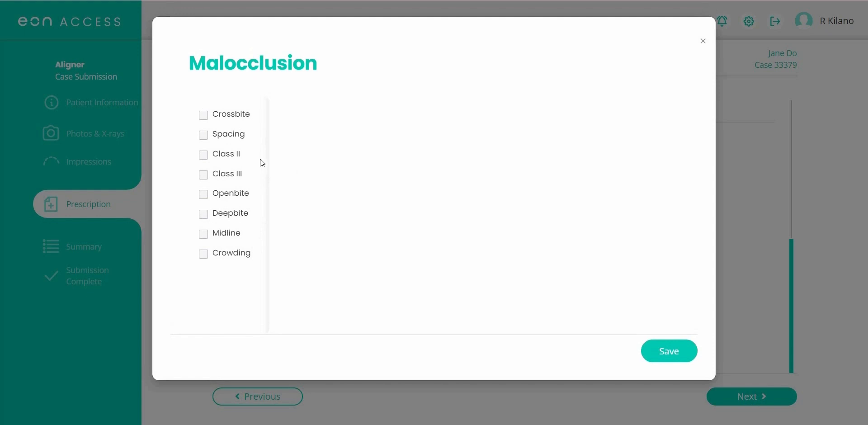
click(203, 136)
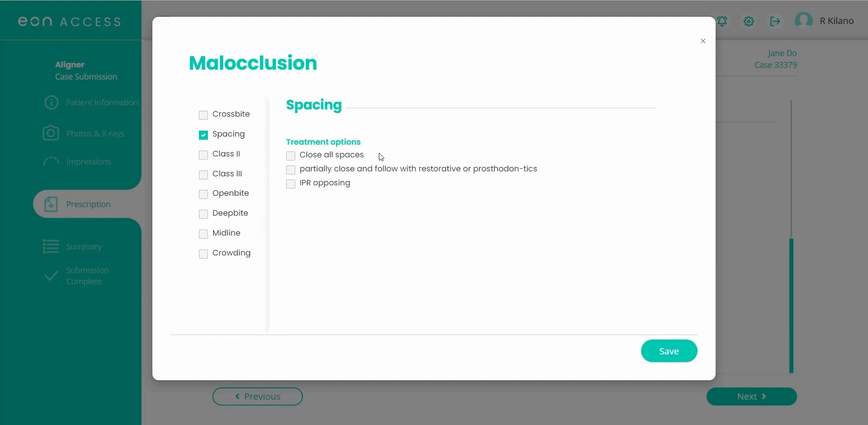
click(290, 156)
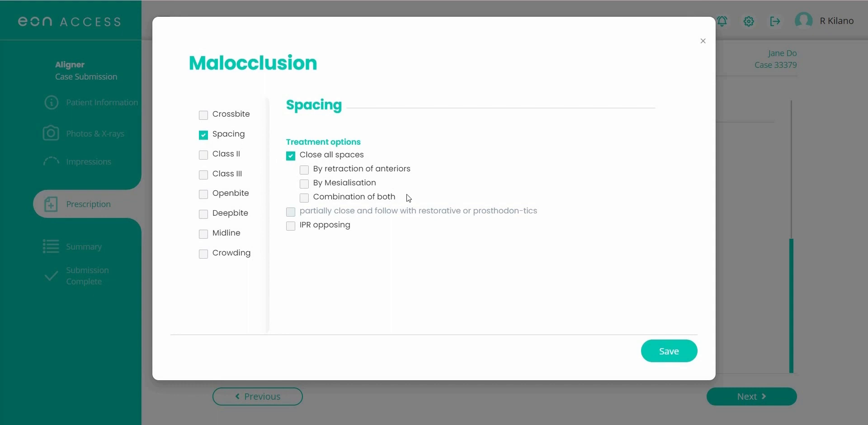
click(305, 171)
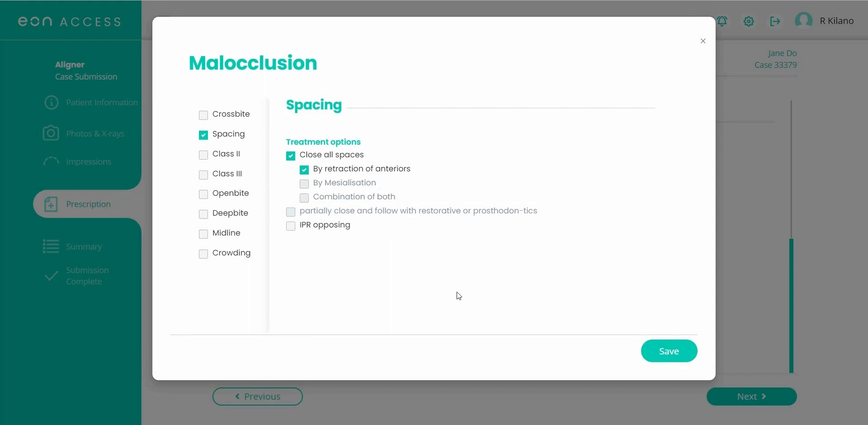
click(672, 353)
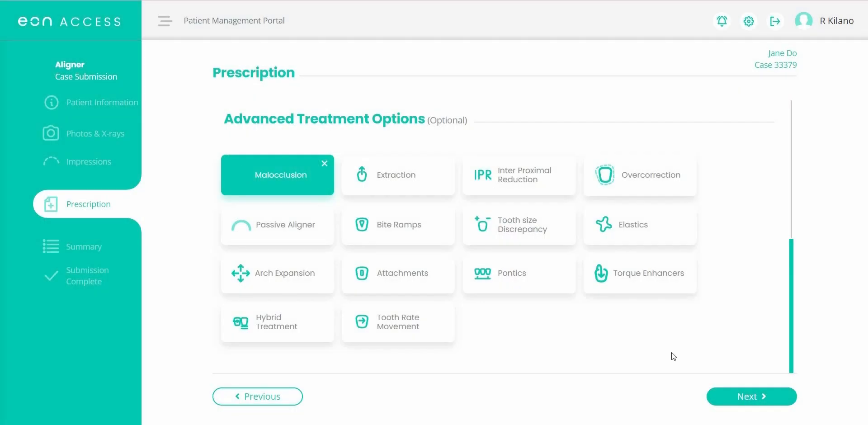
Enable Extraction for this case by answering Yes, and save it without marking any teeth
click(394, 183)
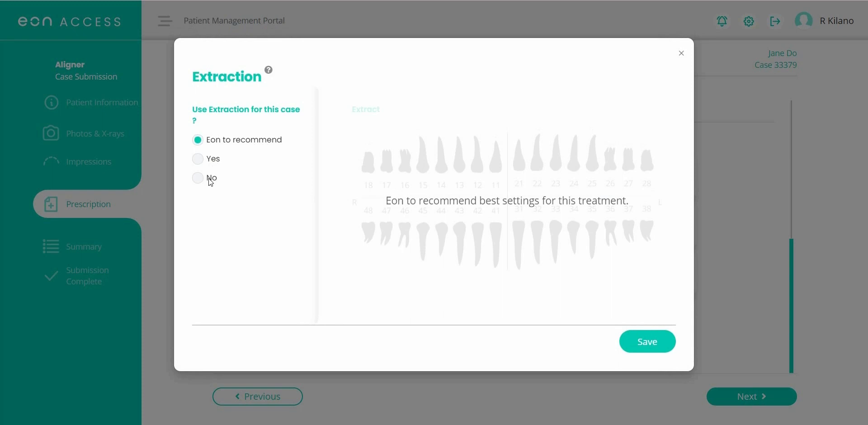
click(199, 159)
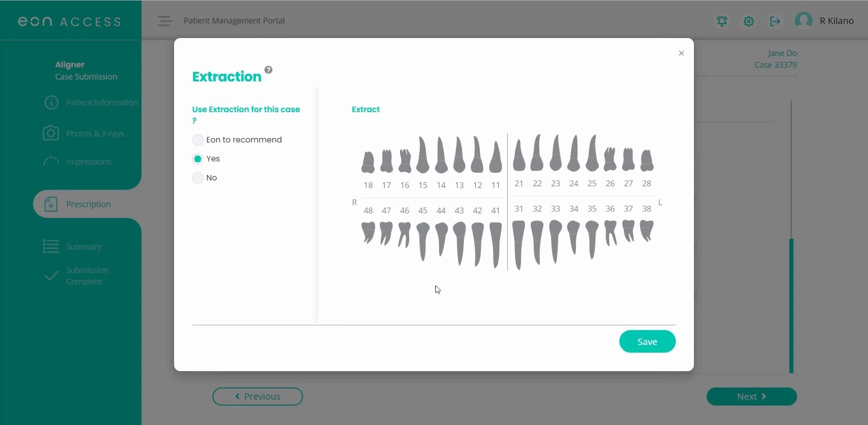
click(635, 350)
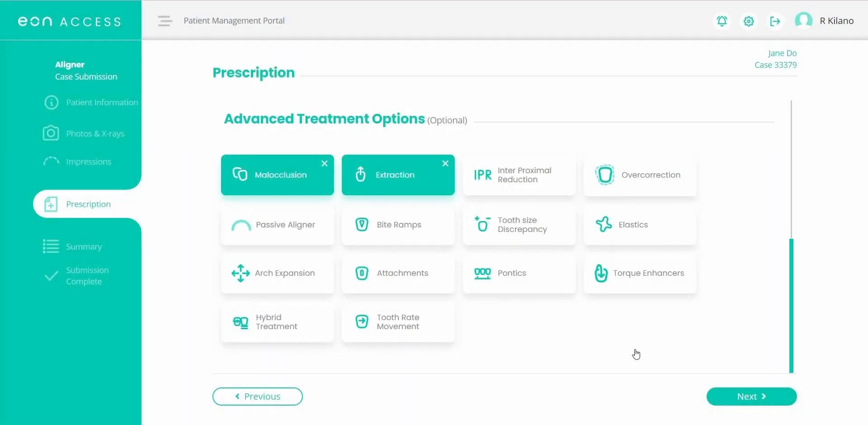
Enable Inter Proximal Reduction for the case, performed on step 3 at teeth 11 and 21, and save it
click(523, 182)
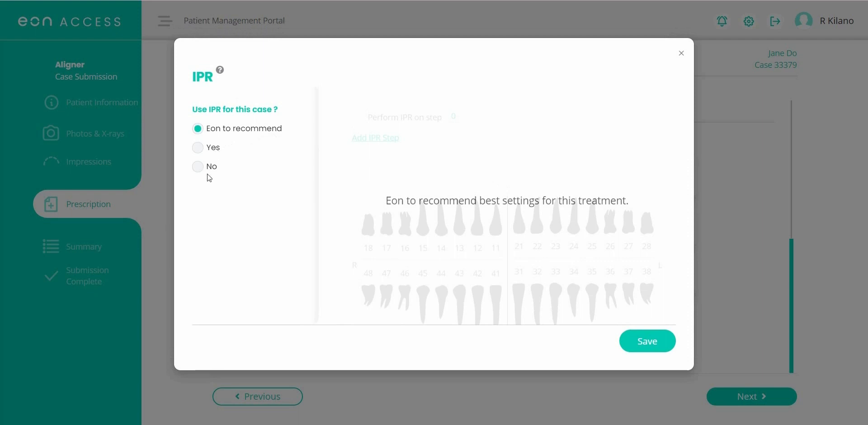
click(201, 148)
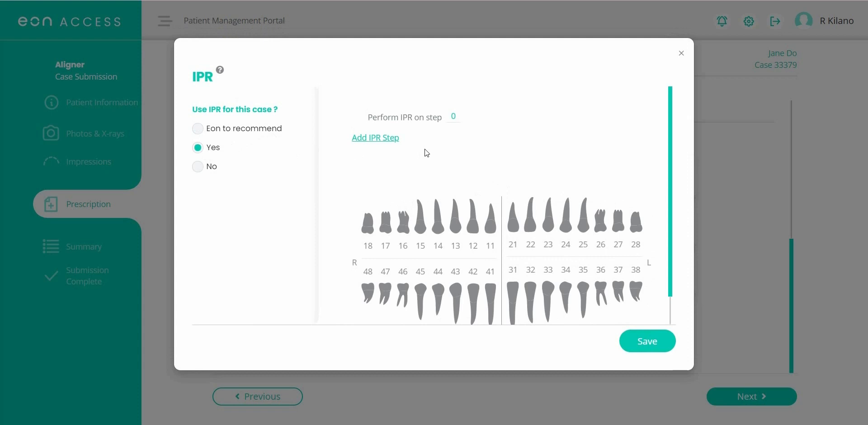
double_click(453, 118)
text(3)
click(446, 161)
scroll(447, 160, down, 1)
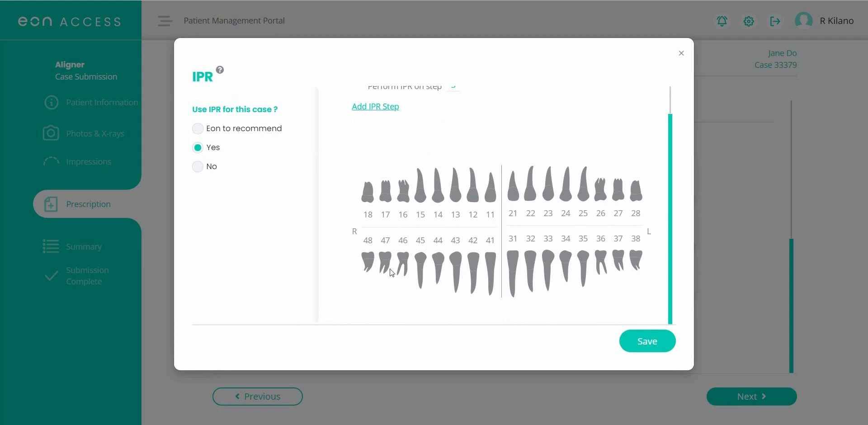
click(491, 194)
click(516, 196)
click(651, 346)
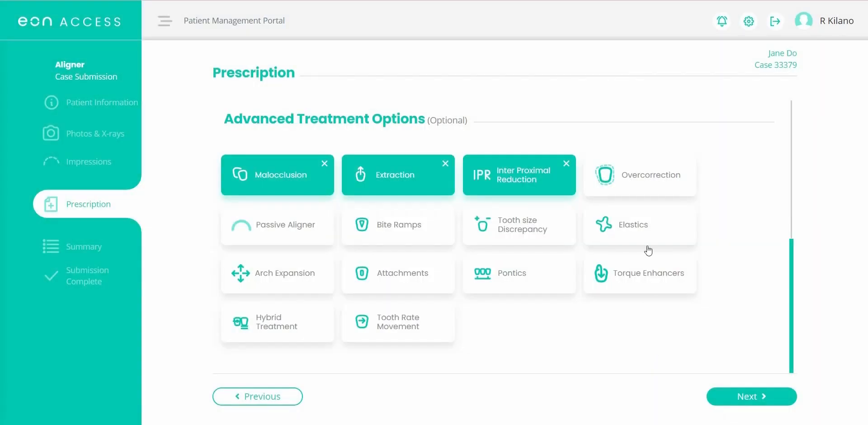
Set Overcorrection and Passive Aligner to Yes for this case, saving each without further details
click(639, 181)
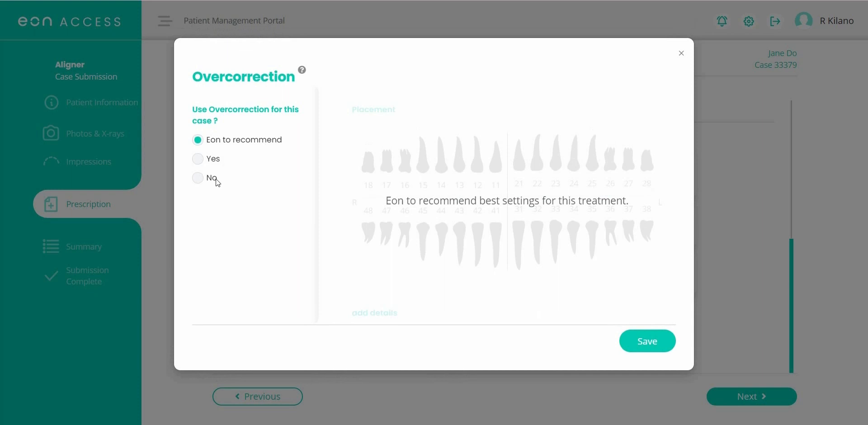
click(203, 160)
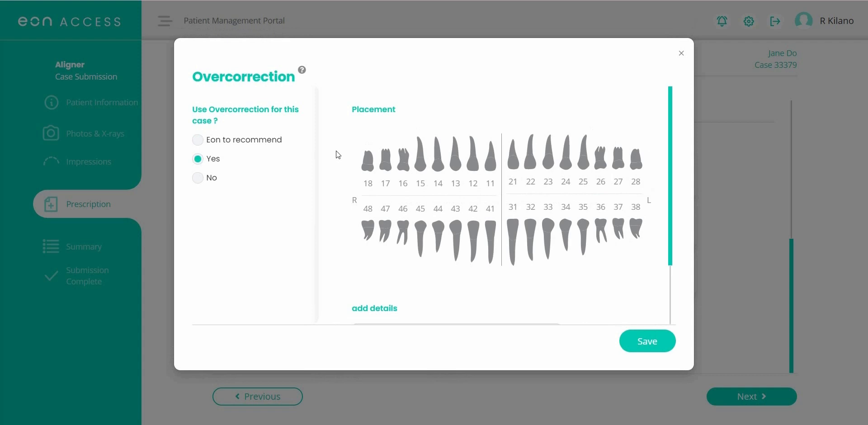
click(656, 350)
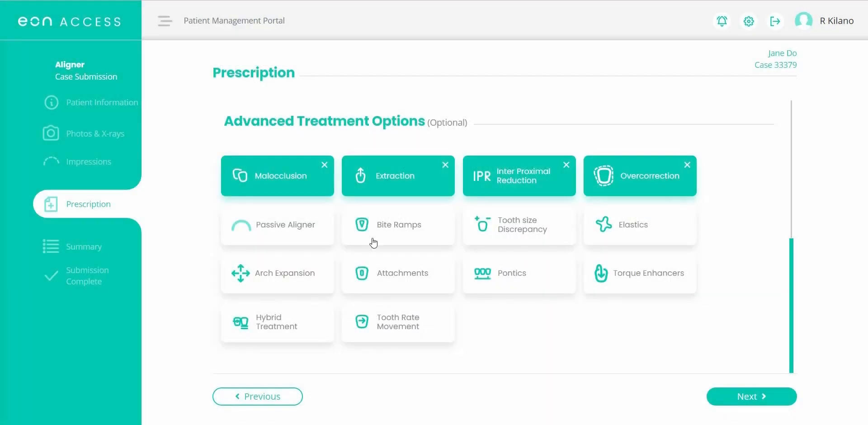
click(280, 236)
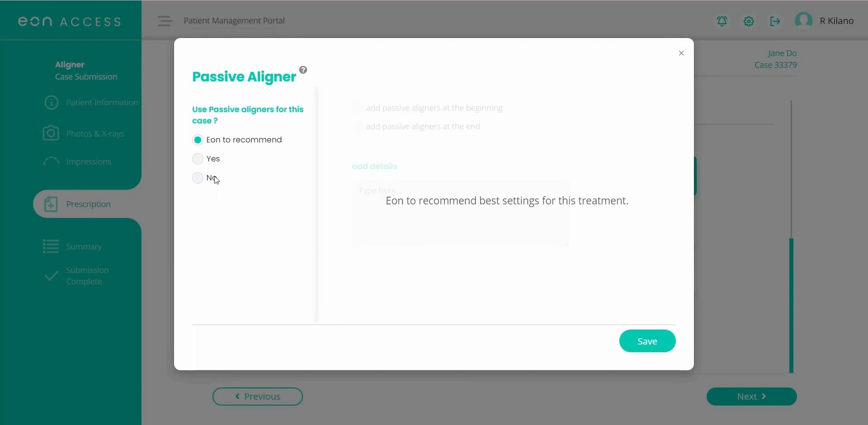
click(199, 159)
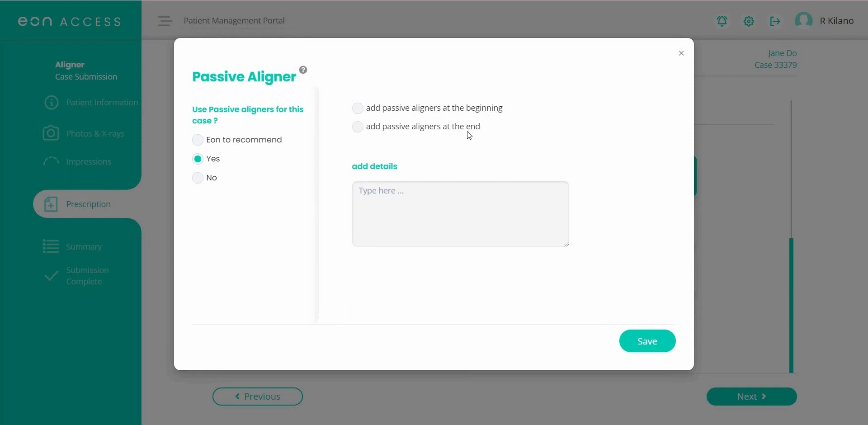
click(641, 345)
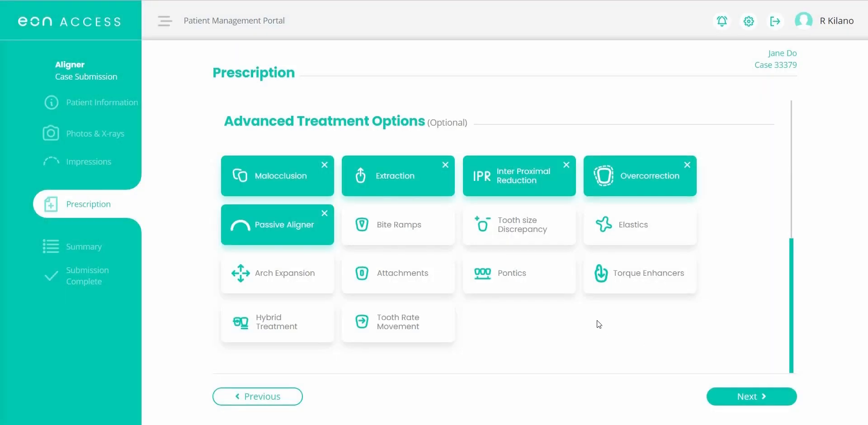
Set Bite Ramps to Yes and Tooth Size Discrepancy to Yes with the Other option, saving each one
click(381, 234)
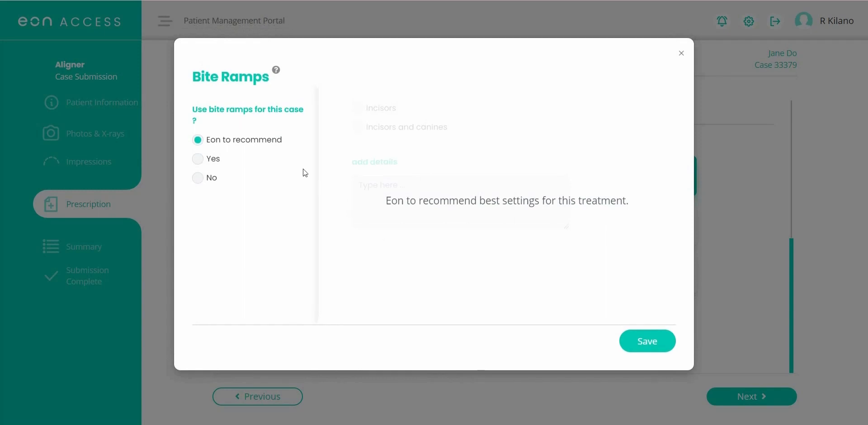
click(199, 159)
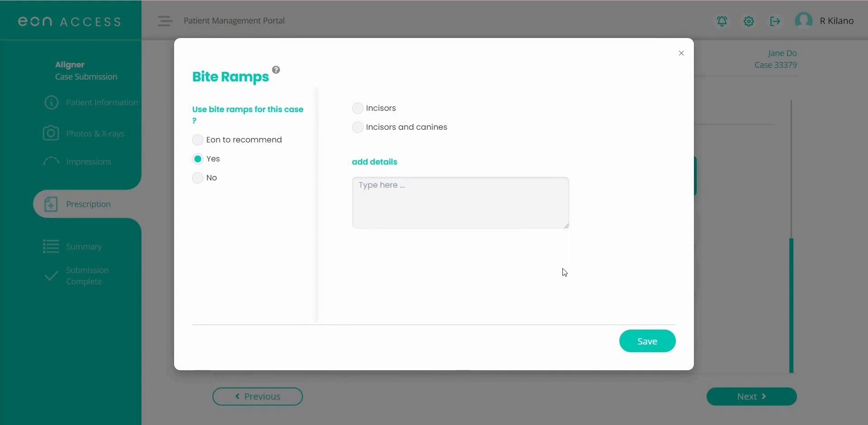
click(645, 341)
click(512, 230)
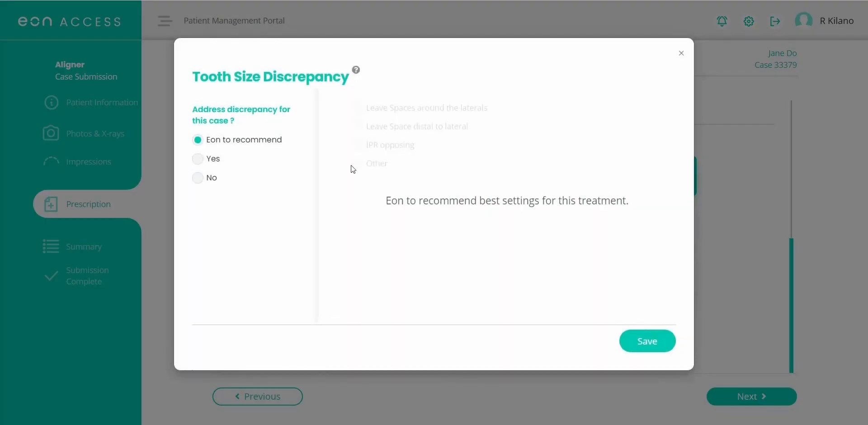
click(197, 159)
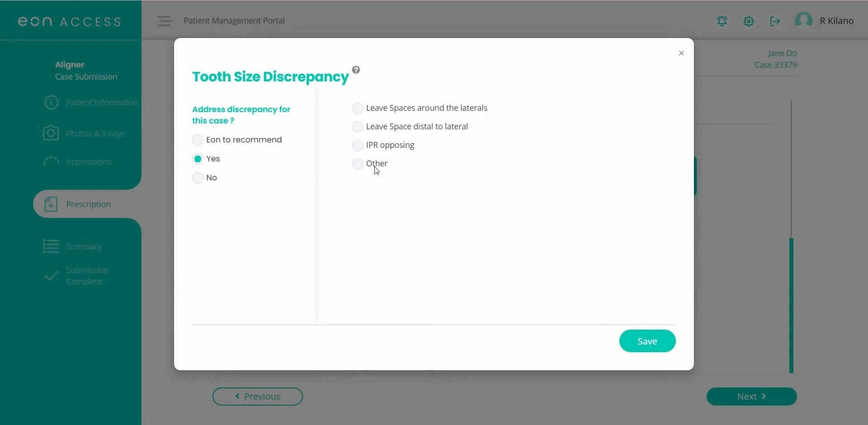
click(358, 165)
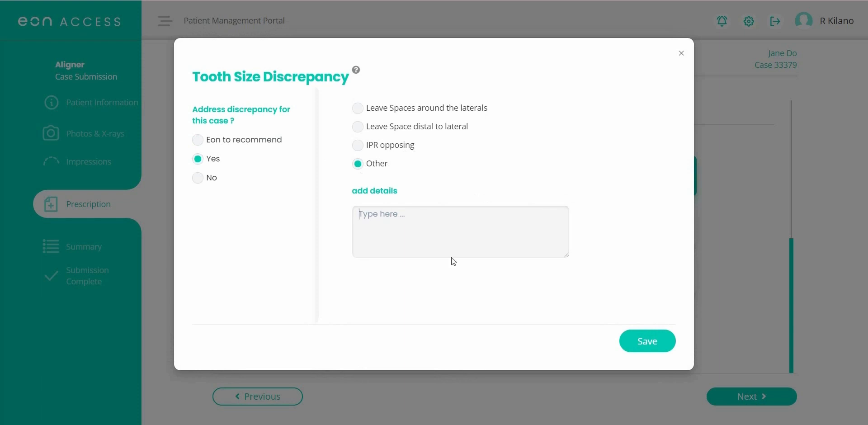
click(637, 341)
Enable Elastics for this case and place Buttons on lower teeth 46 and 36
click(627, 229)
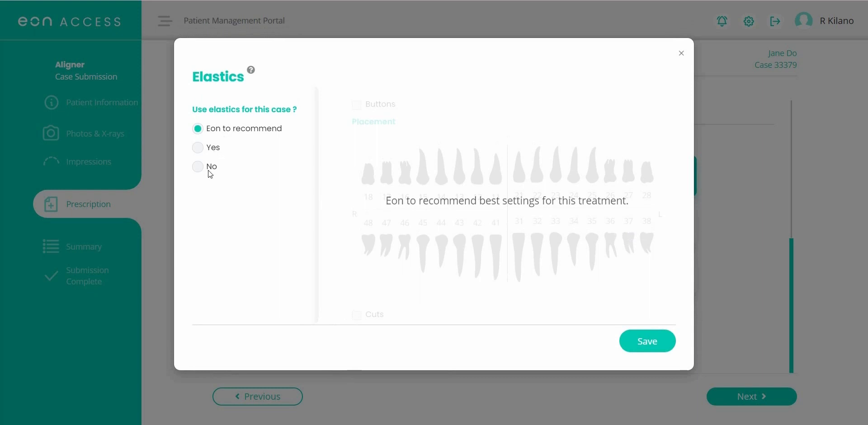
click(198, 148)
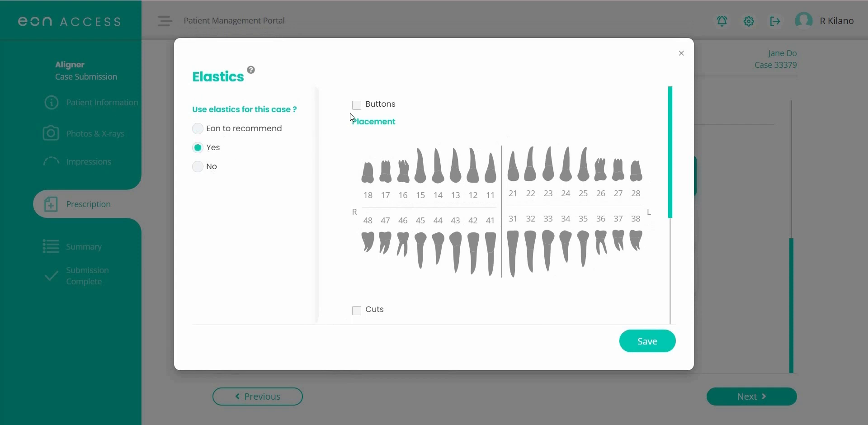
scroll(362, 298, down, 1)
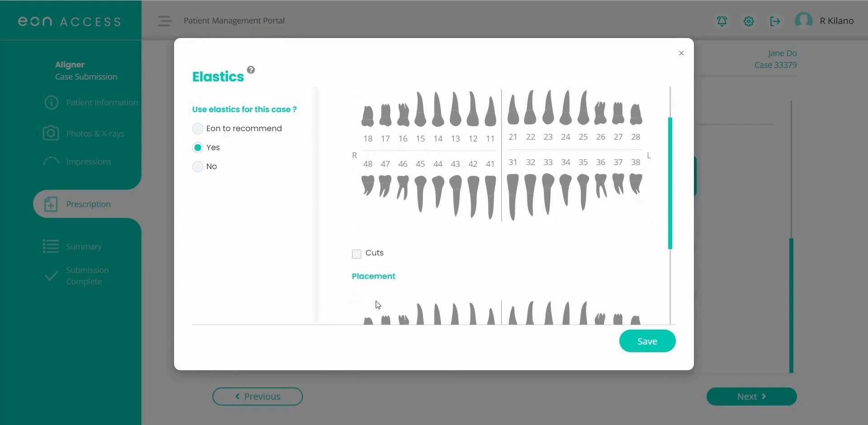
scroll(348, 224, up, 1)
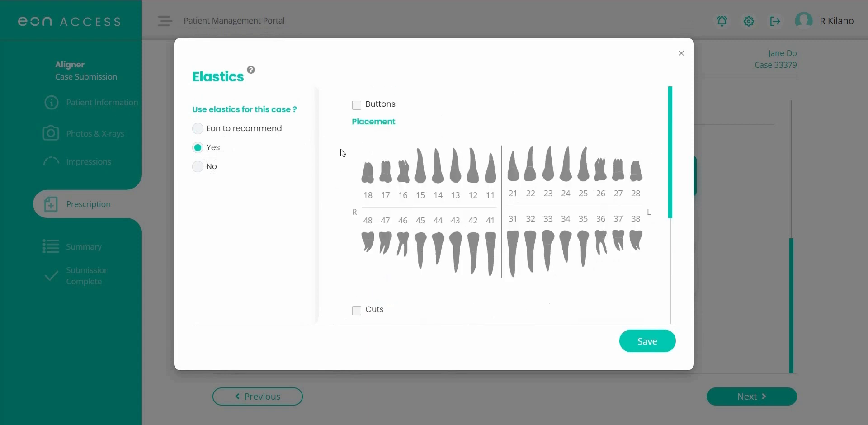
click(357, 106)
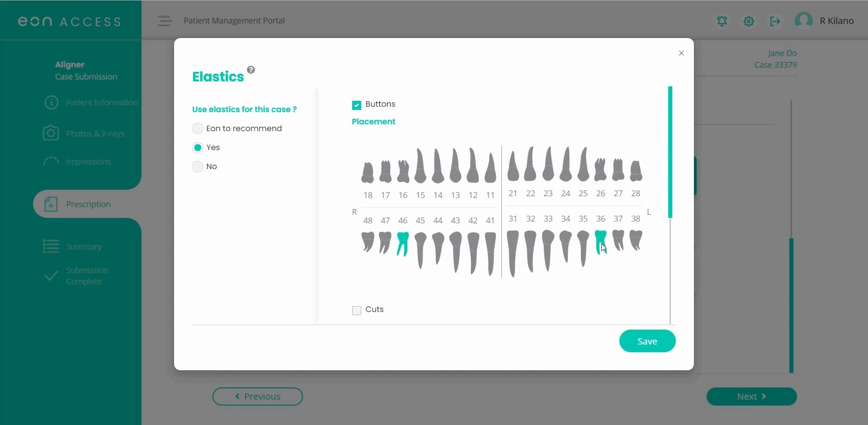
Add elastic Cuts on upper teeth 13 and 23, and save the Elastics settings
scroll(557, 289, down, 3)
click(355, 198)
scroll(355, 199, down, 2)
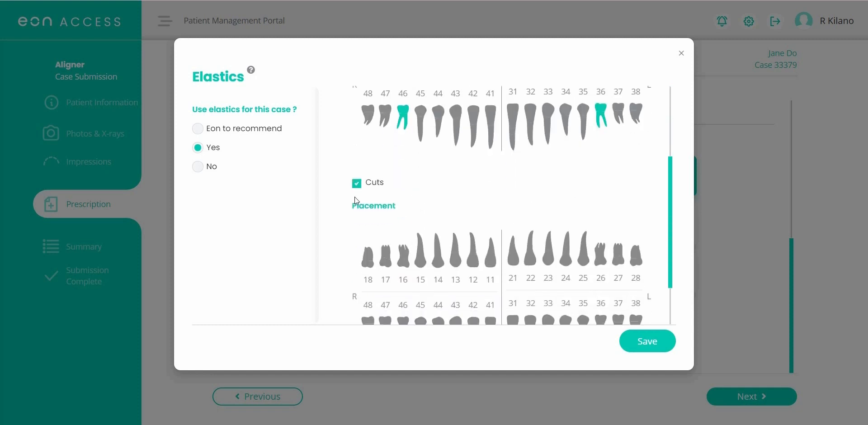
click(453, 221)
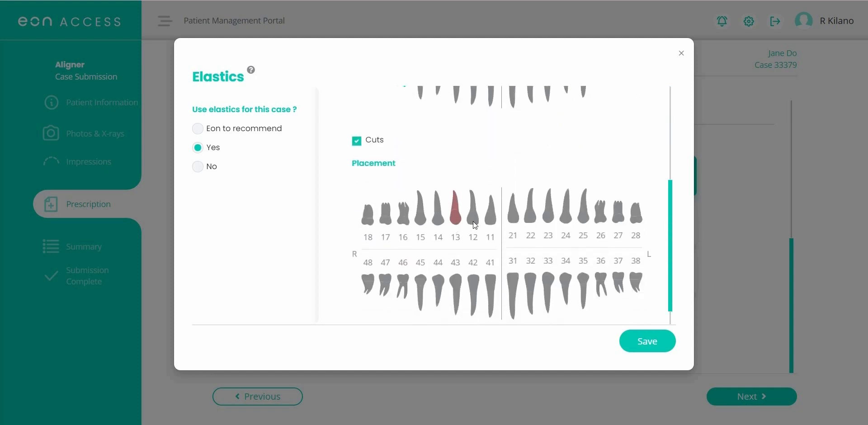
click(547, 218)
scroll(464, 216, up, 2)
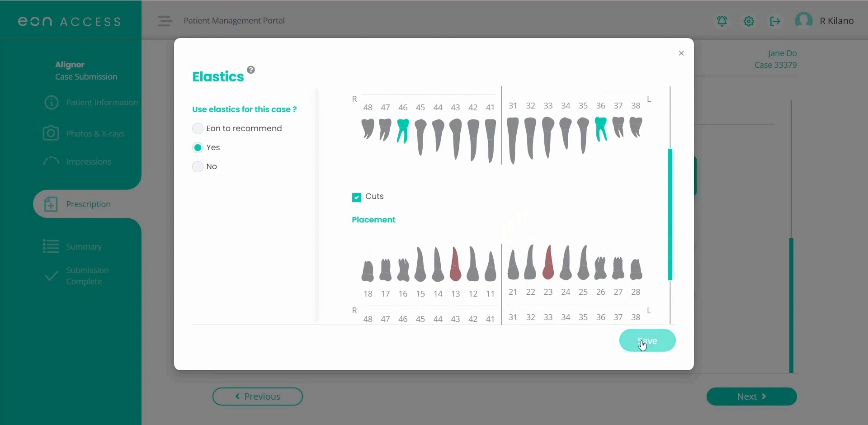
click(624, 342)
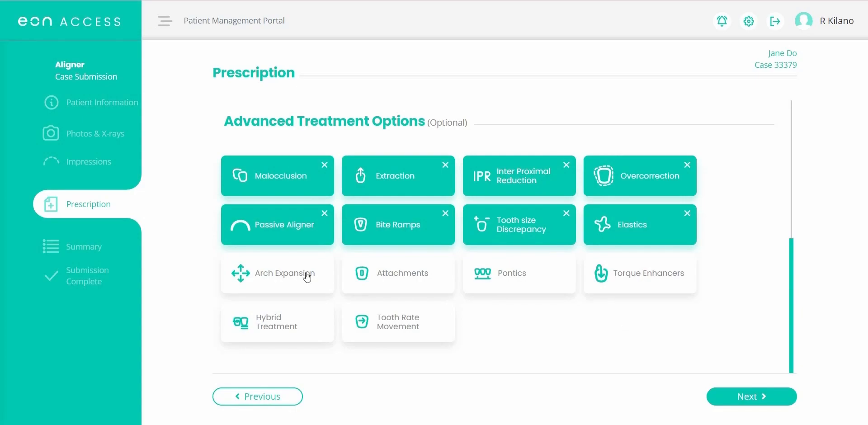
Set Arch Expansion to No for this case and save the choice
click(279, 274)
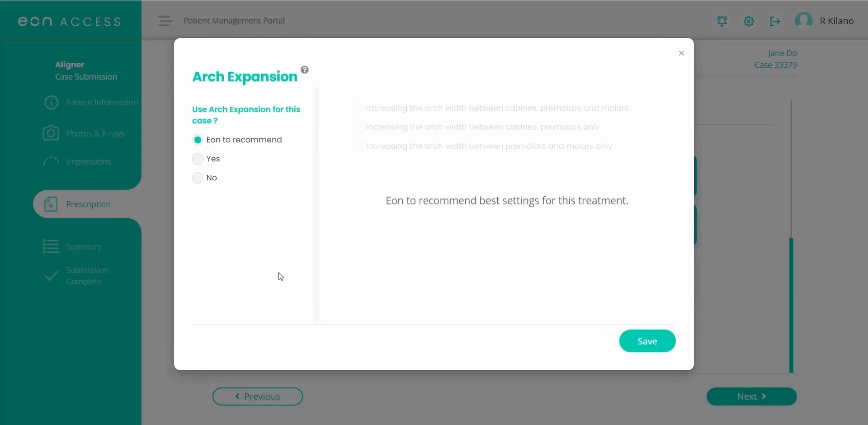
click(198, 159)
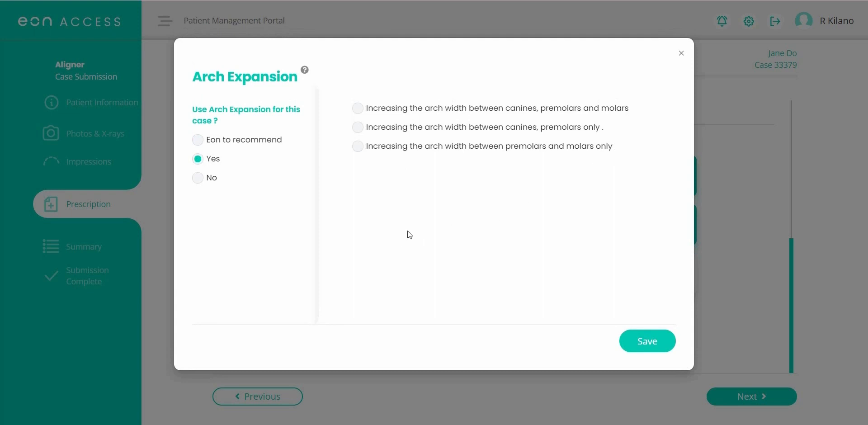
click(196, 181)
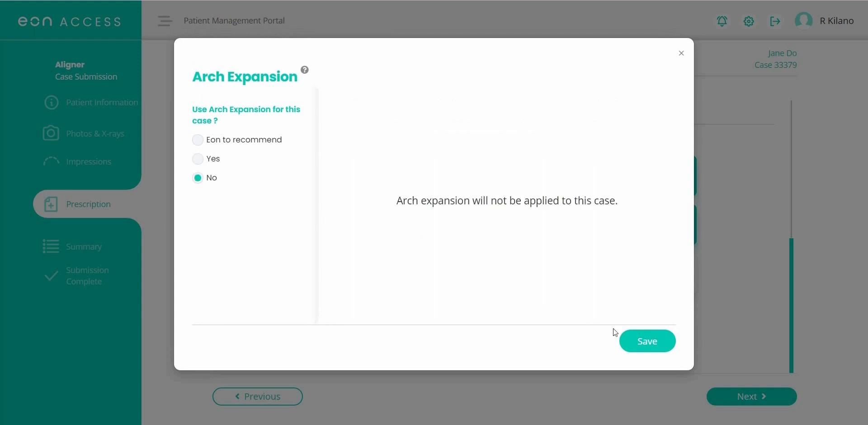
click(638, 345)
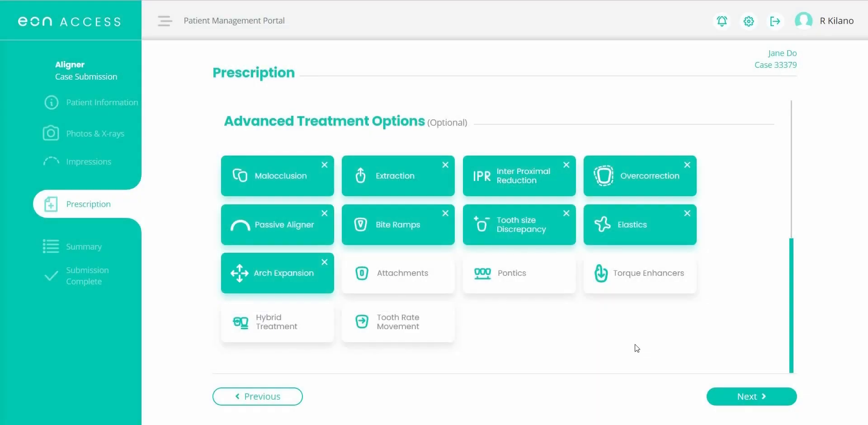
Set Attachments to No for this case and save the choice
click(403, 281)
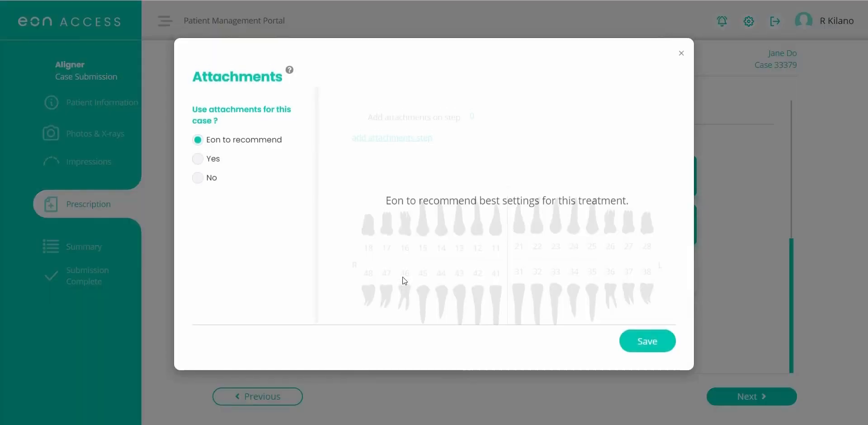
click(214, 162)
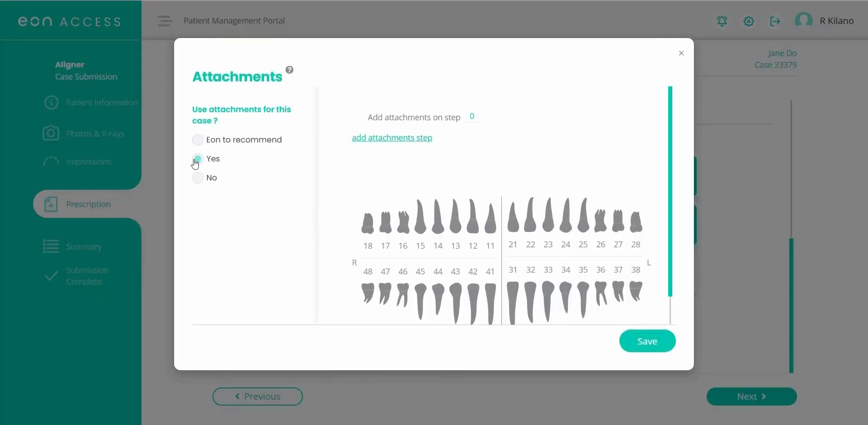
double_click(479, 118)
scroll(479, 144, down, 1)
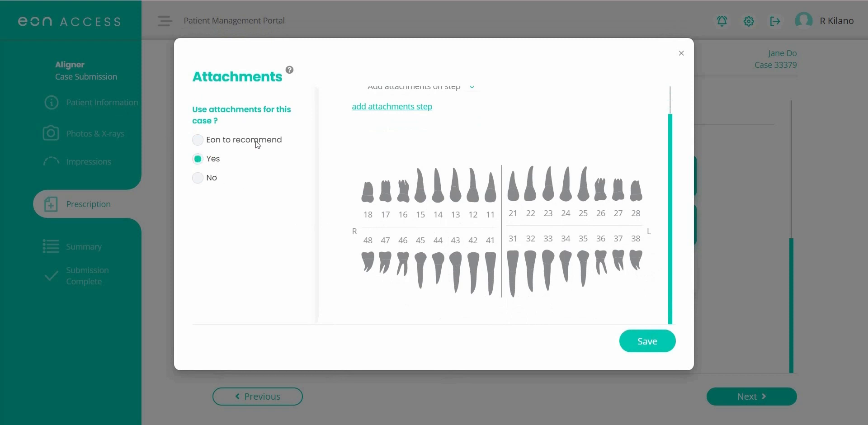
click(198, 178)
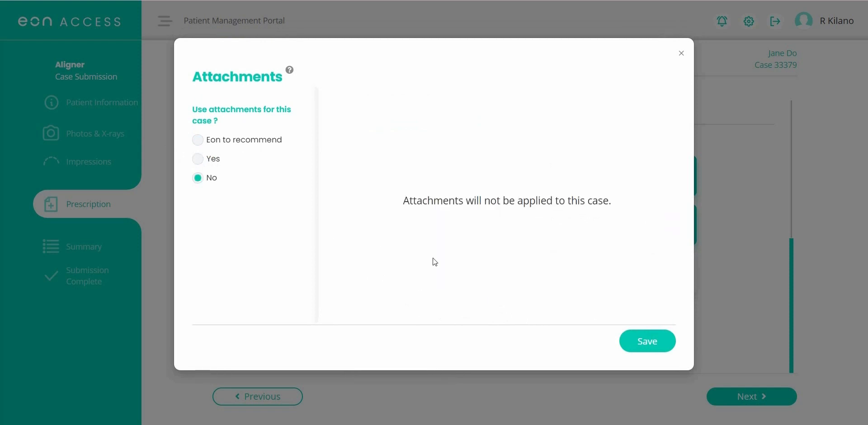
click(651, 341)
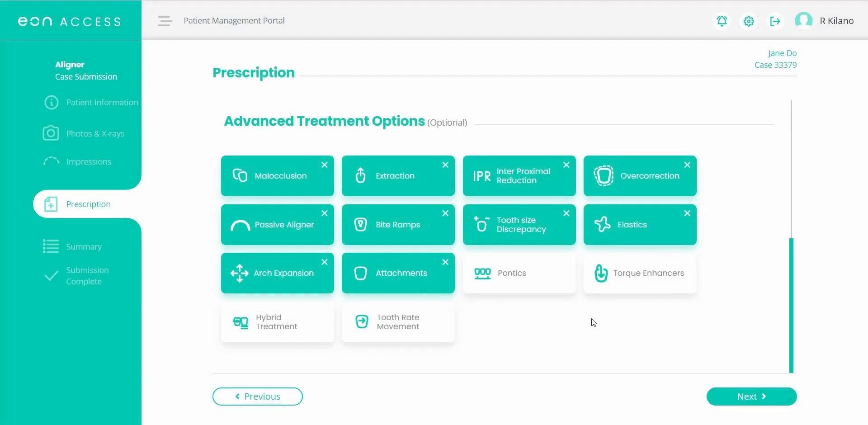
Set Pontics to Yes and Torque Enhancers to Yes without choosing any teeth, saving each option
click(514, 284)
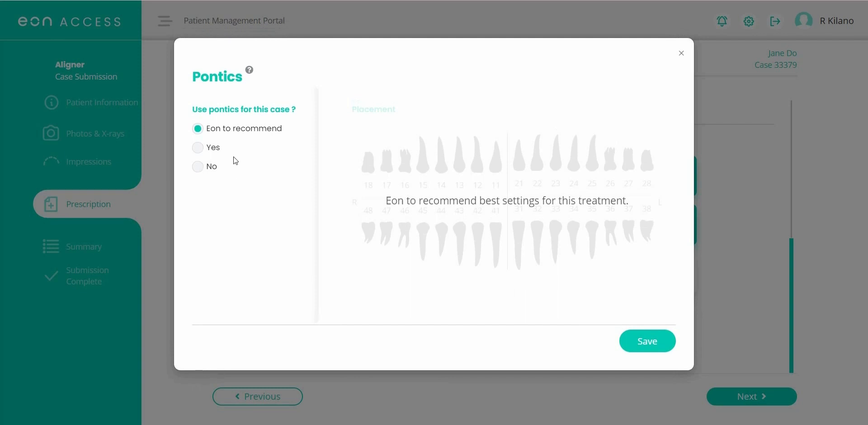
click(197, 147)
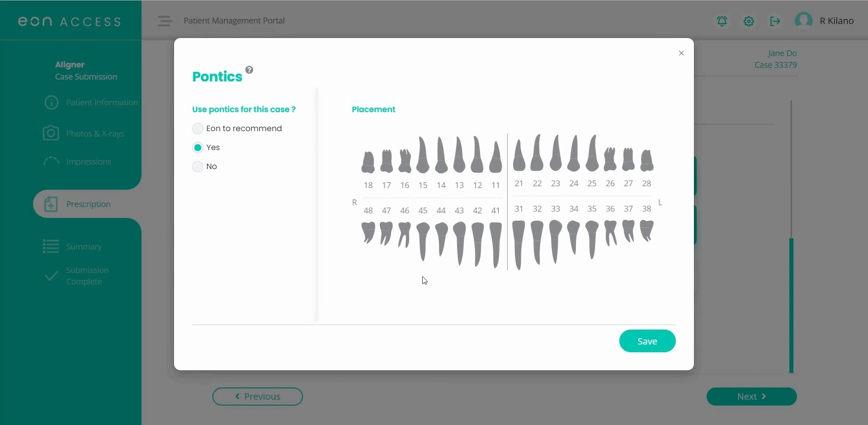
click(638, 344)
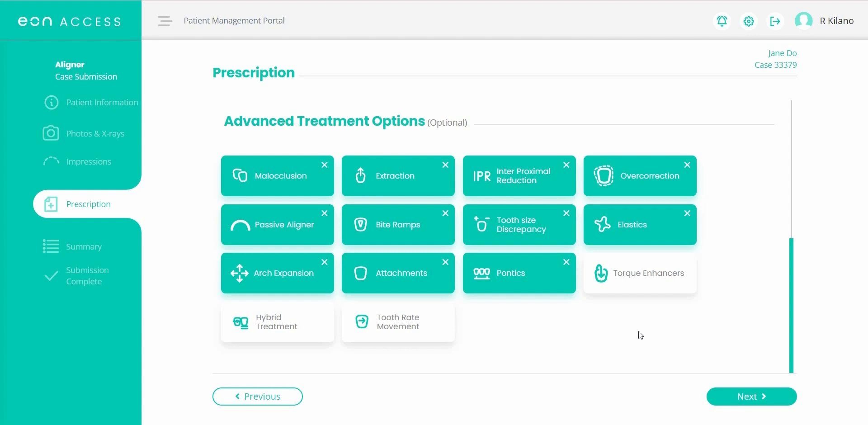
click(643, 287)
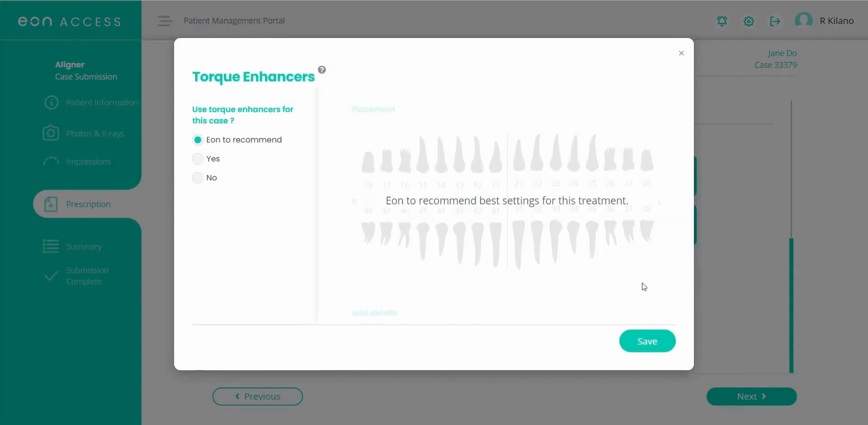
click(198, 159)
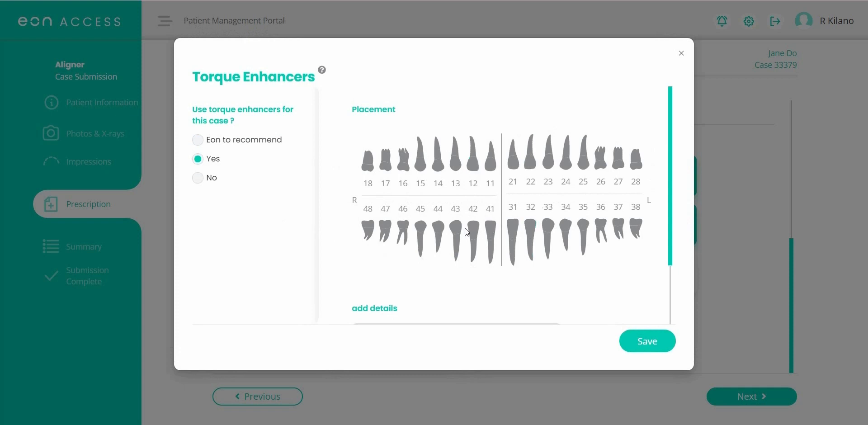
click(637, 351)
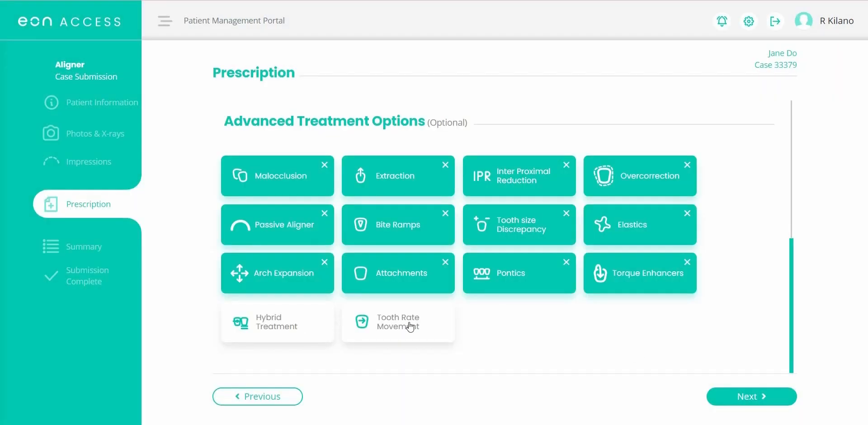
Set Hybrid Treatment to No for this case and save the choice
click(311, 320)
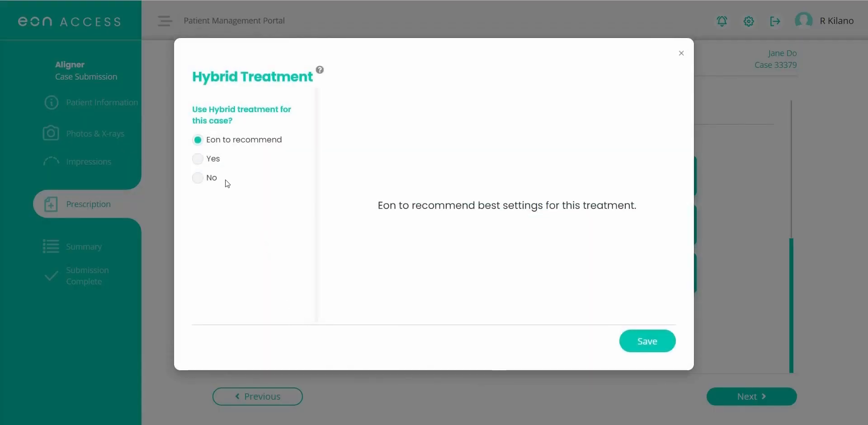
click(198, 159)
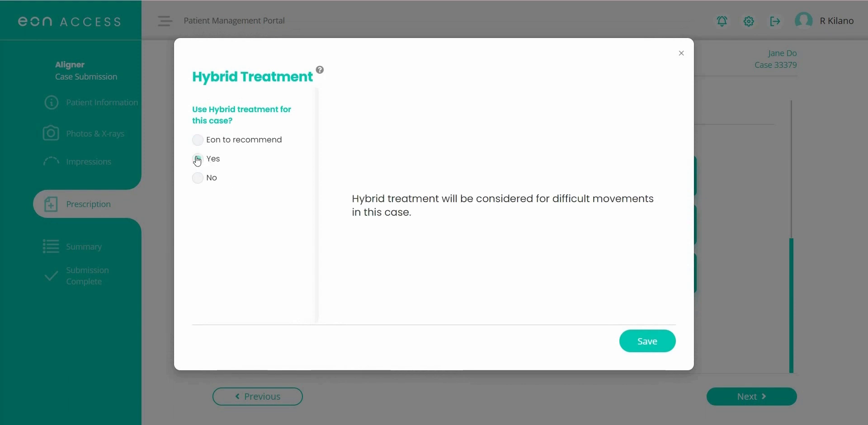
click(198, 179)
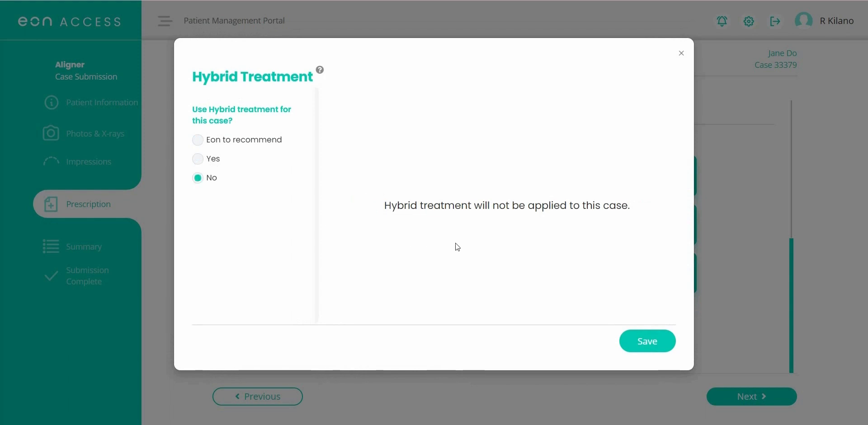
click(651, 338)
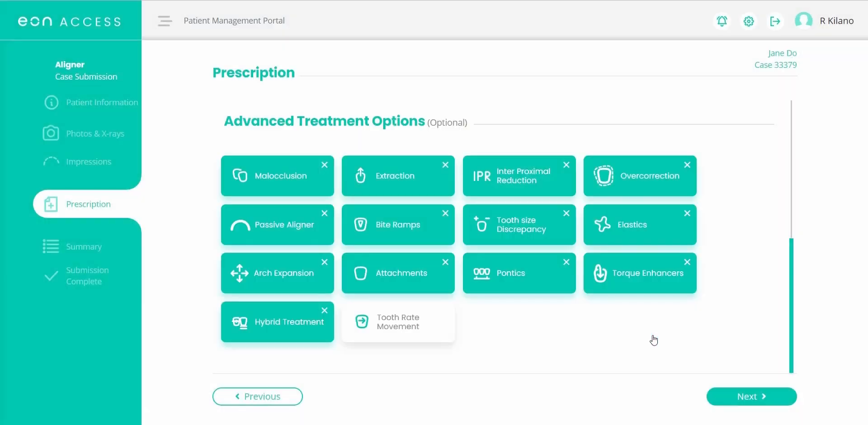
Set Tooth Rate Movement to Normal Rate and save it
click(426, 324)
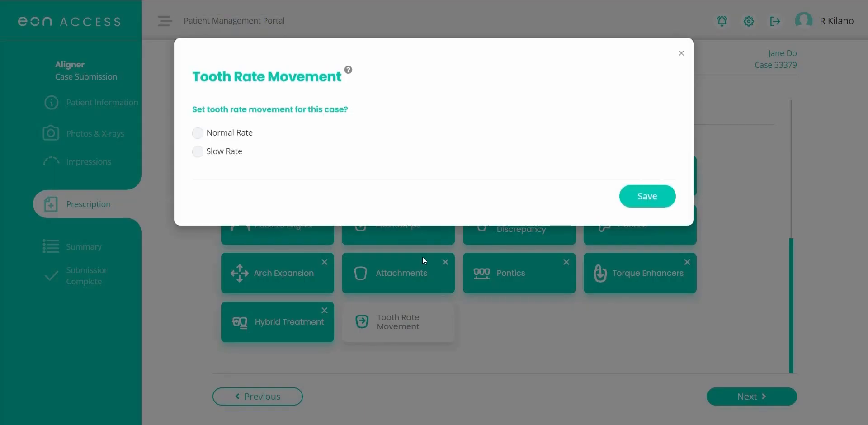
click(235, 135)
click(637, 196)
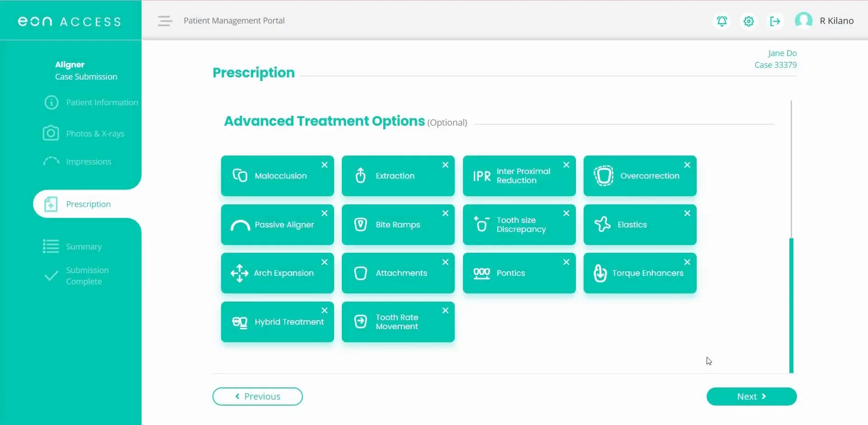
Finish the prescription, go through the pricing terms and agree to the Terms And Agreements
click(752, 398)
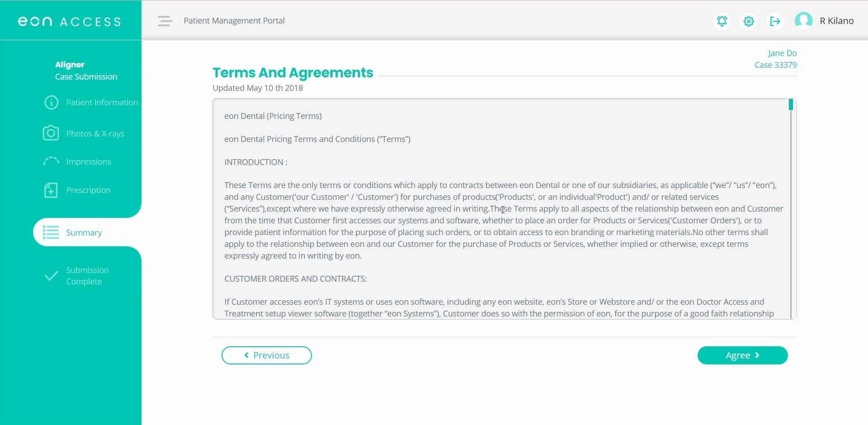
scroll(503, 209, down, 10)
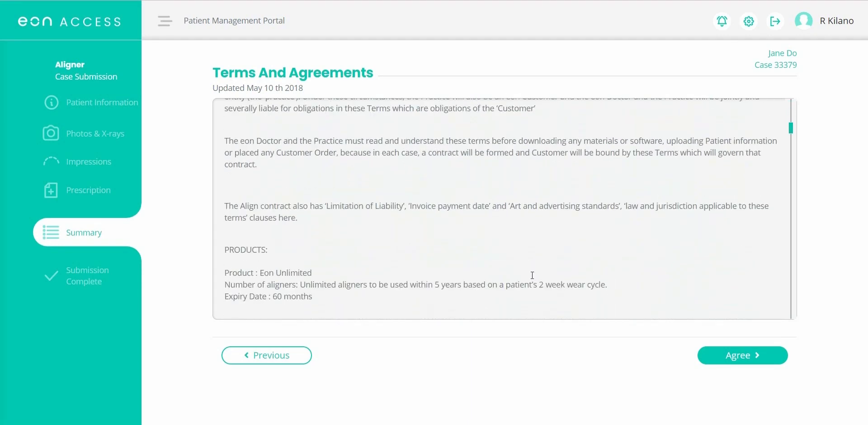
click(733, 357)
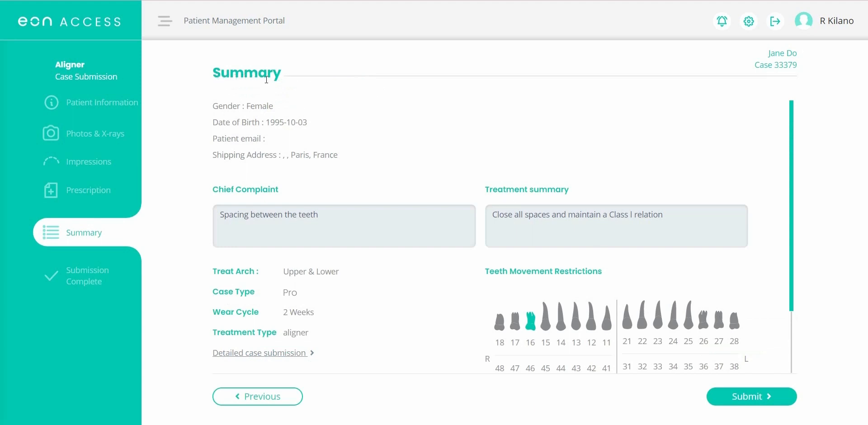
Review the case summary and the malocclusion, extraction, IPR and overcorrection settings in the detailed case submission
scroll(450, 165, down, 1)
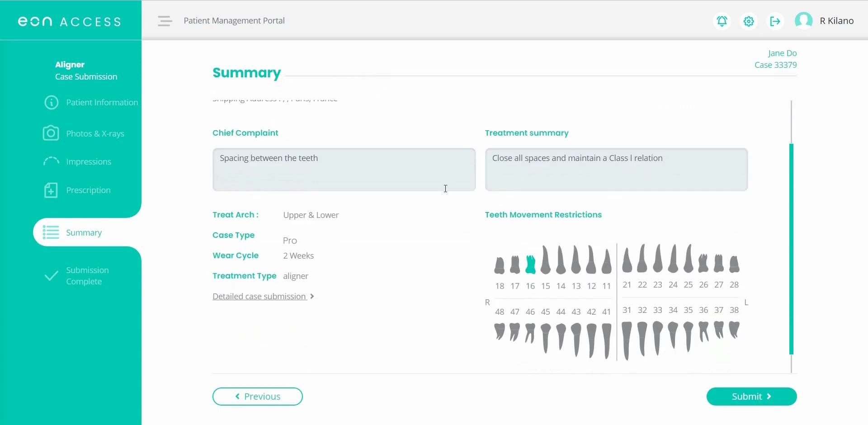
scroll(438, 219, down, 1)
scroll(407, 208, up, 1)
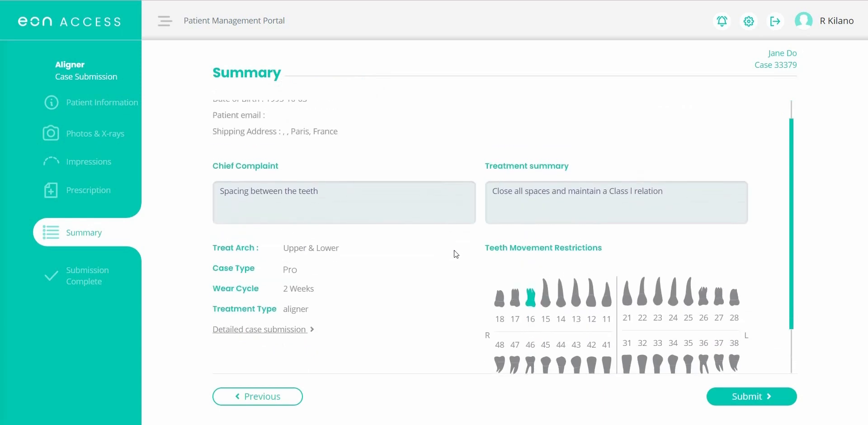
scroll(423, 292, down, 1)
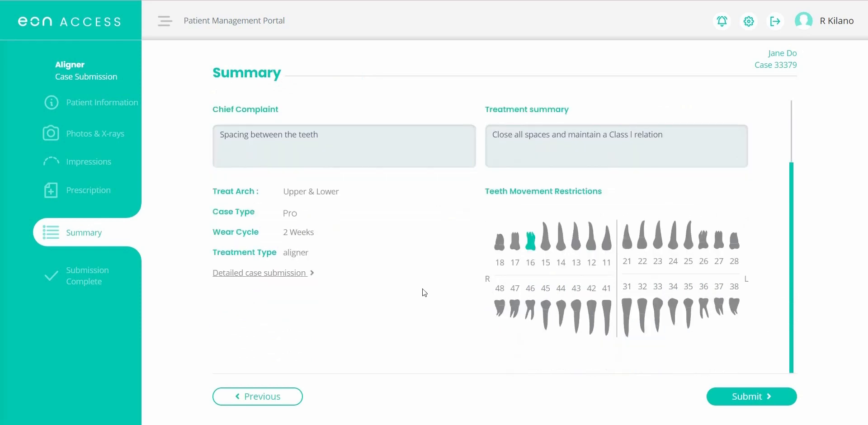
click(277, 273)
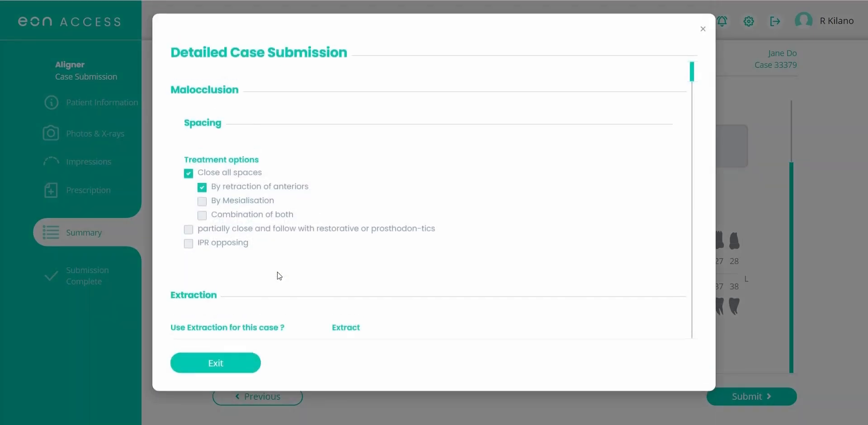
scroll(638, 150, down, 4)
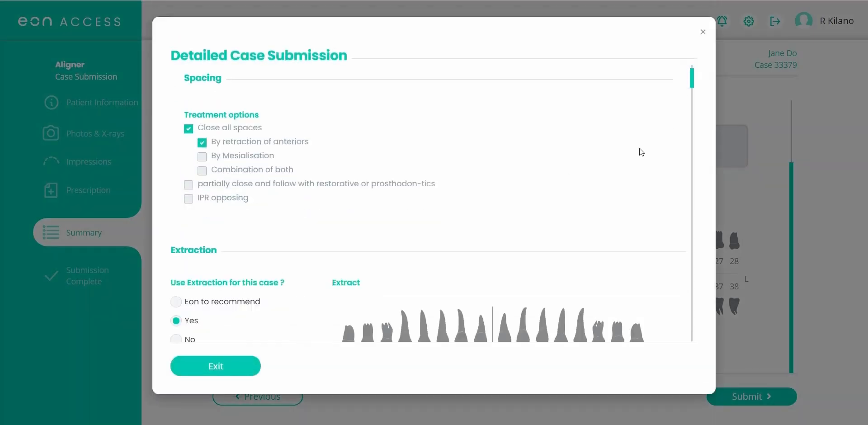
scroll(638, 185, down, 9)
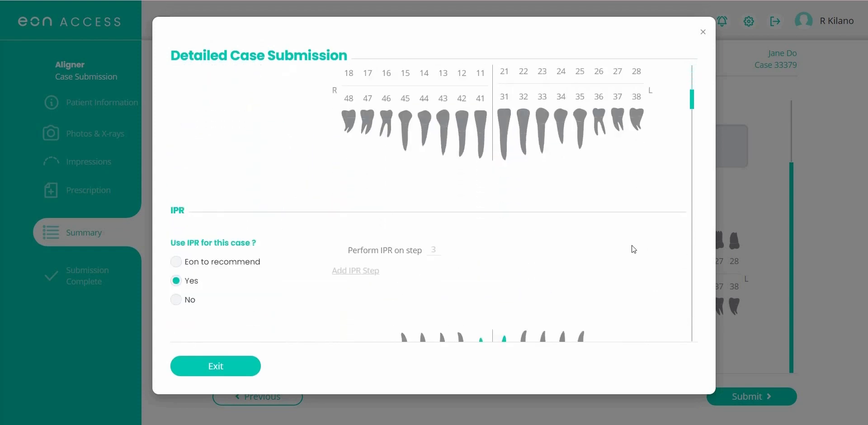
scroll(631, 281, down, 8)
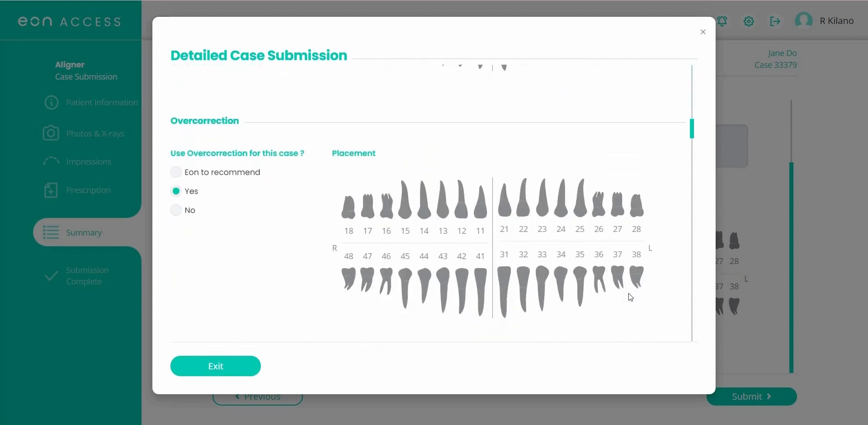
click(251, 364)
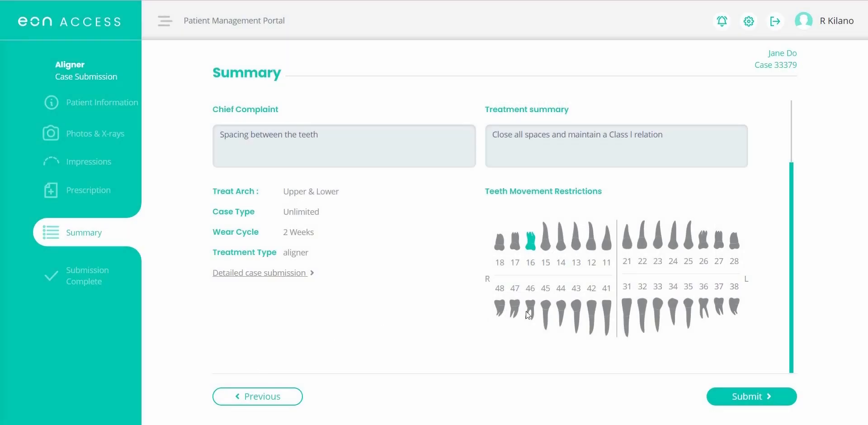
Submit the aligner case and download its case details
click(767, 397)
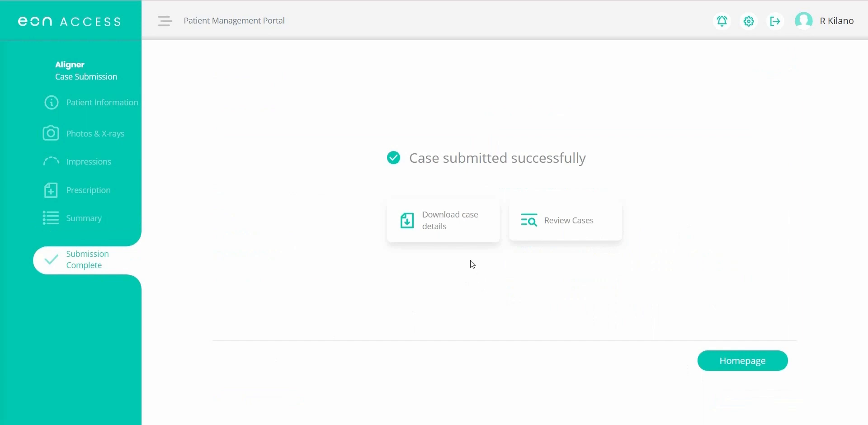
click(453, 228)
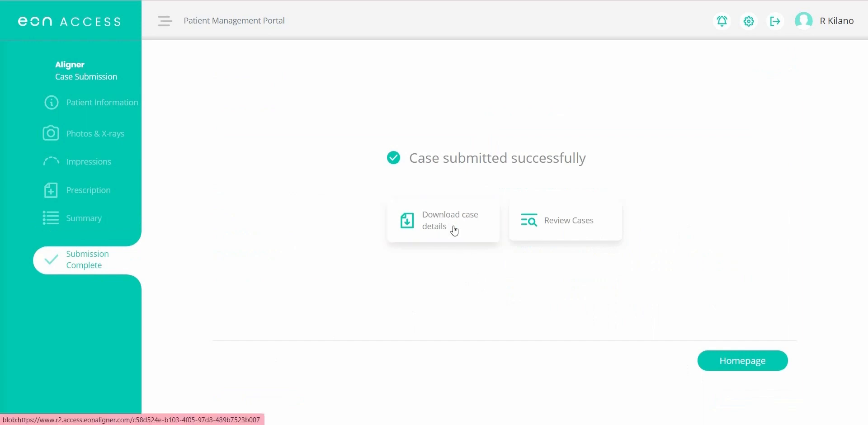